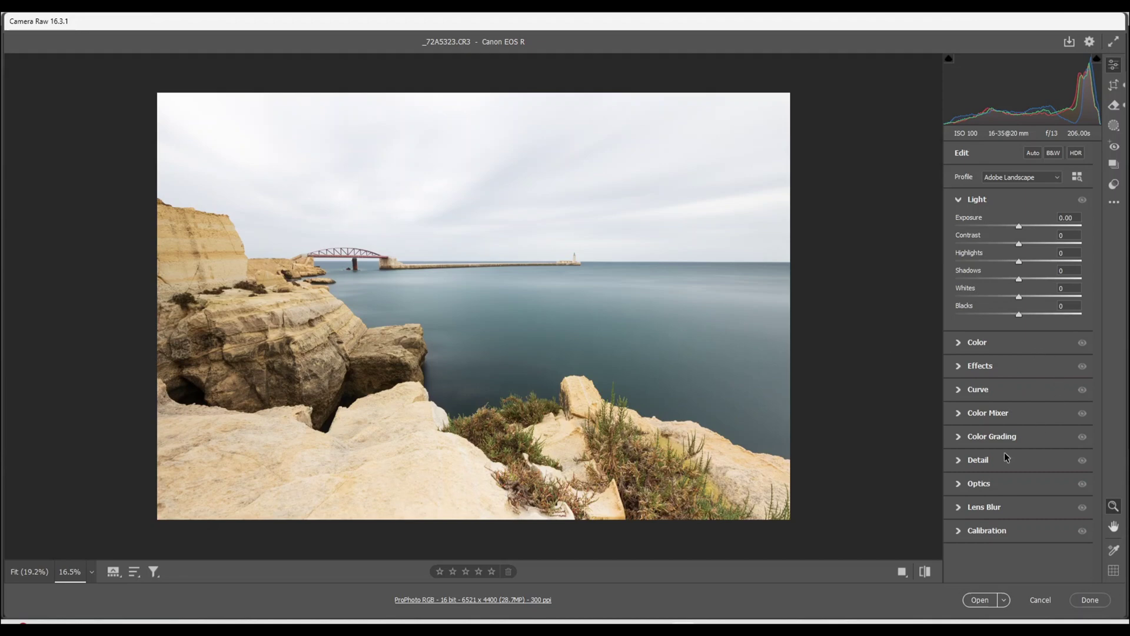
Increase the Blue Primary saturation in Calibration and view the Color settings.
click(958, 531)
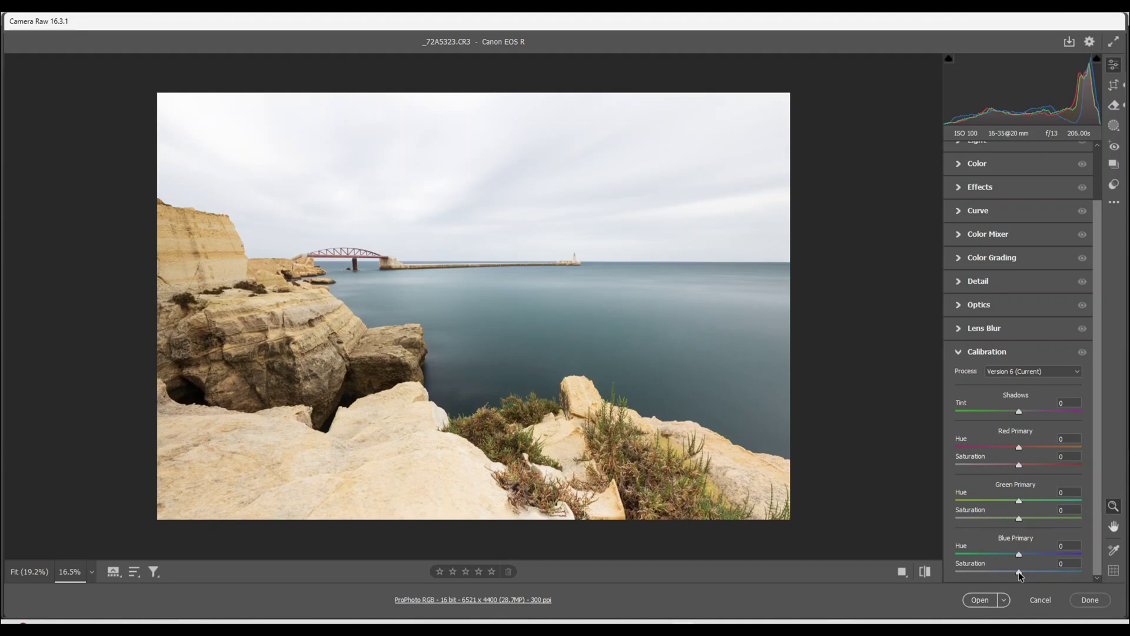
drag(1019, 571, 1050, 584)
scroll(1017, 424, up, 1)
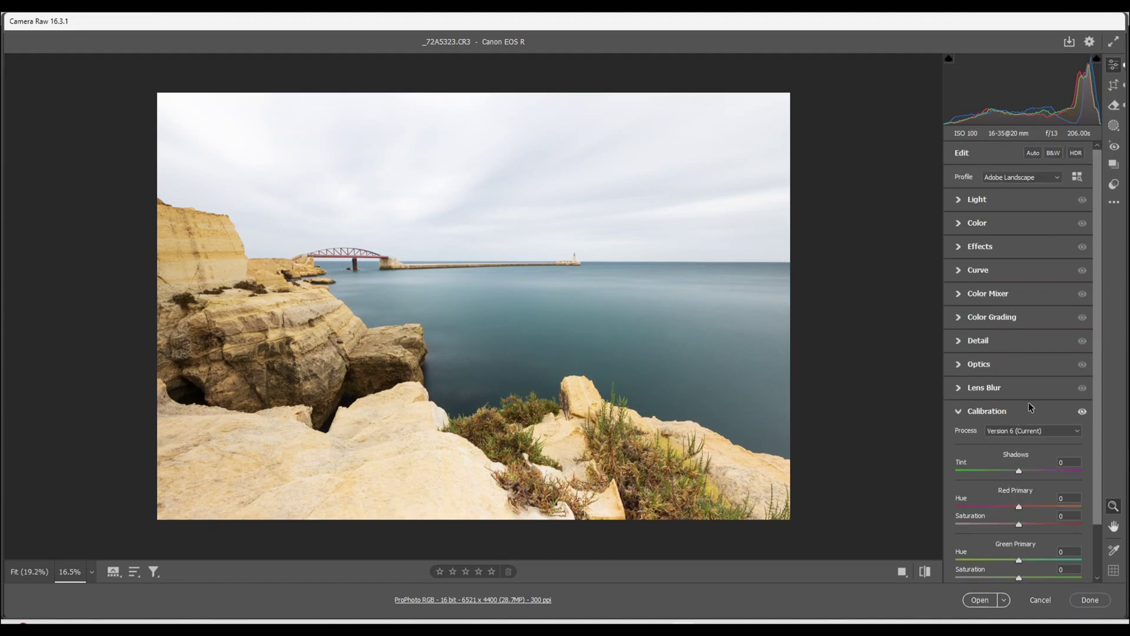
click(959, 223)
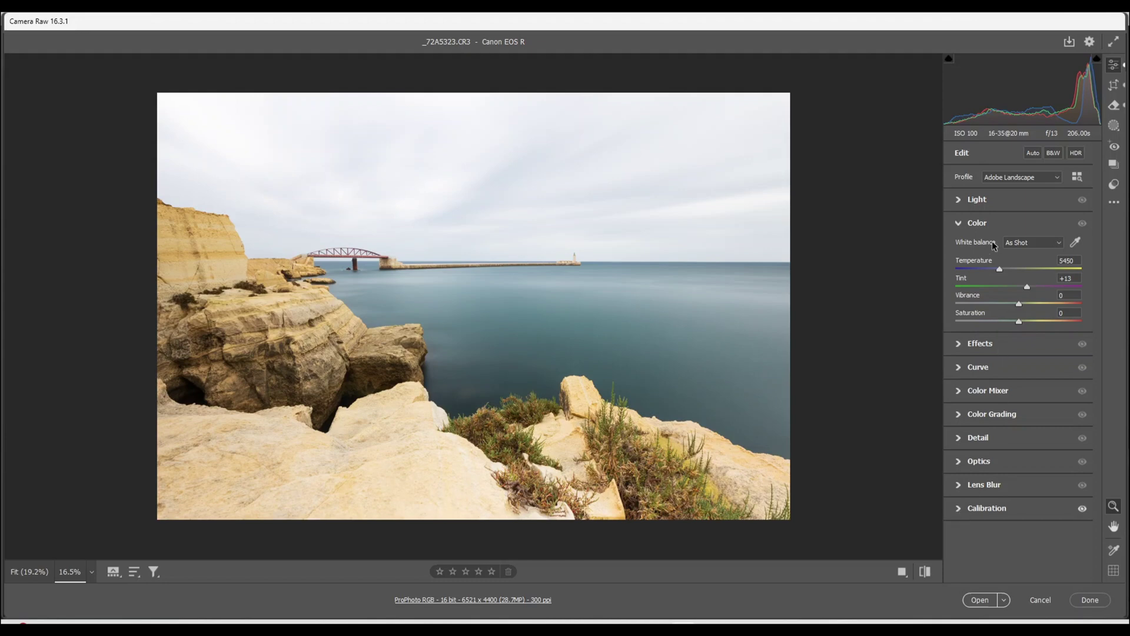
In the Light adjustments, set Highlights to -100, Shadows to +7 and Contrast to +7.
click(958, 200)
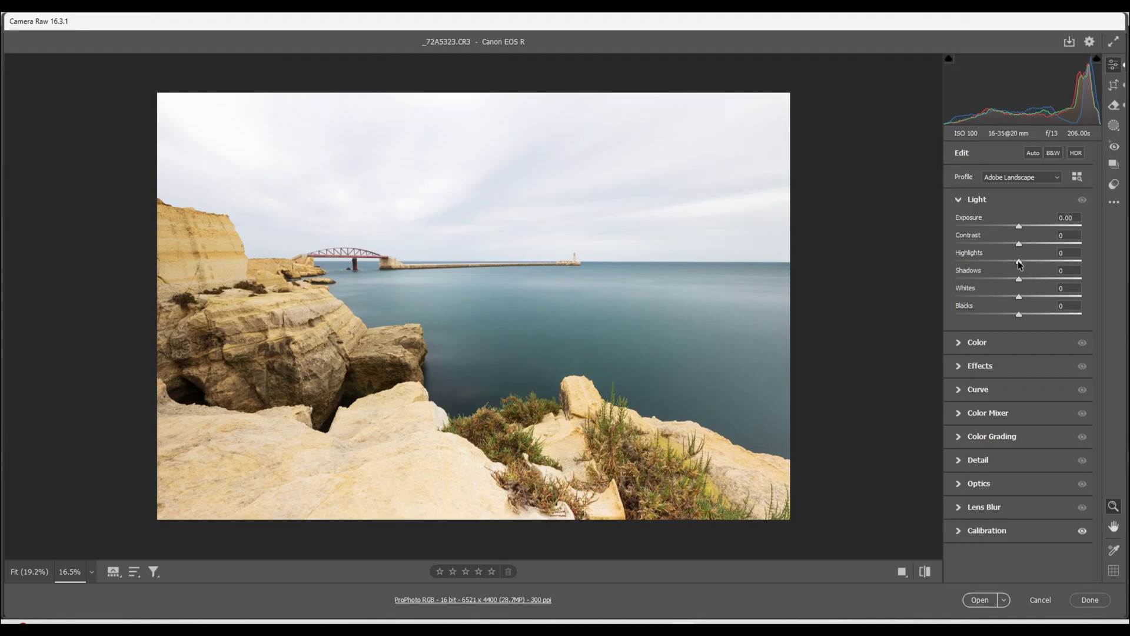
drag(1020, 265, 921, 269)
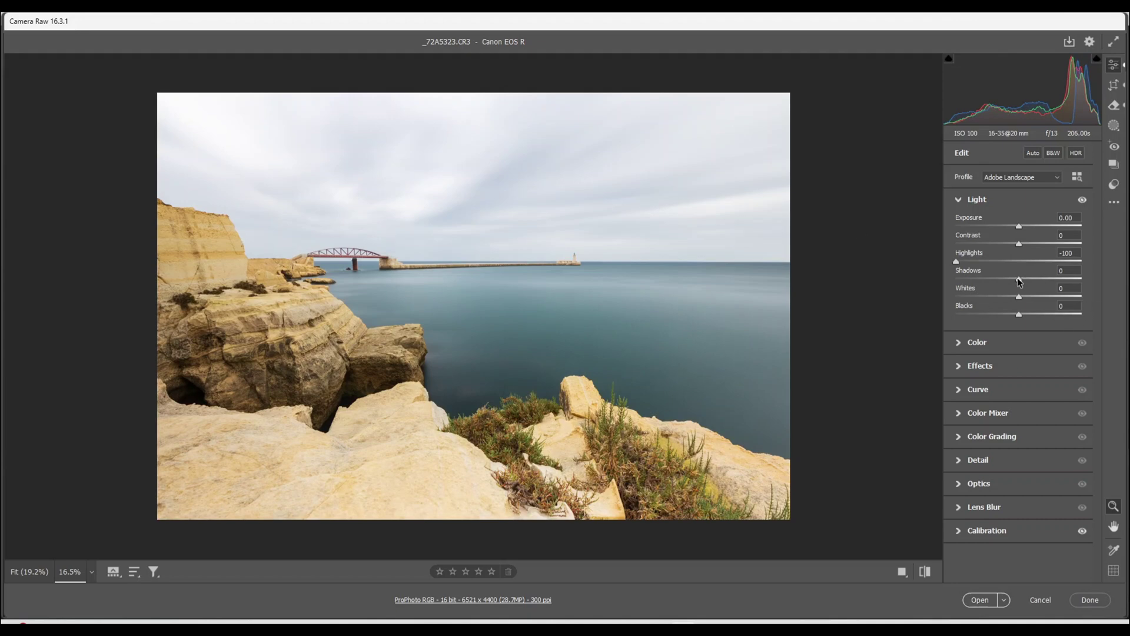
drag(1019, 282, 1021, 281)
drag(1021, 281, 1024, 288)
drag(1021, 247, 1025, 248)
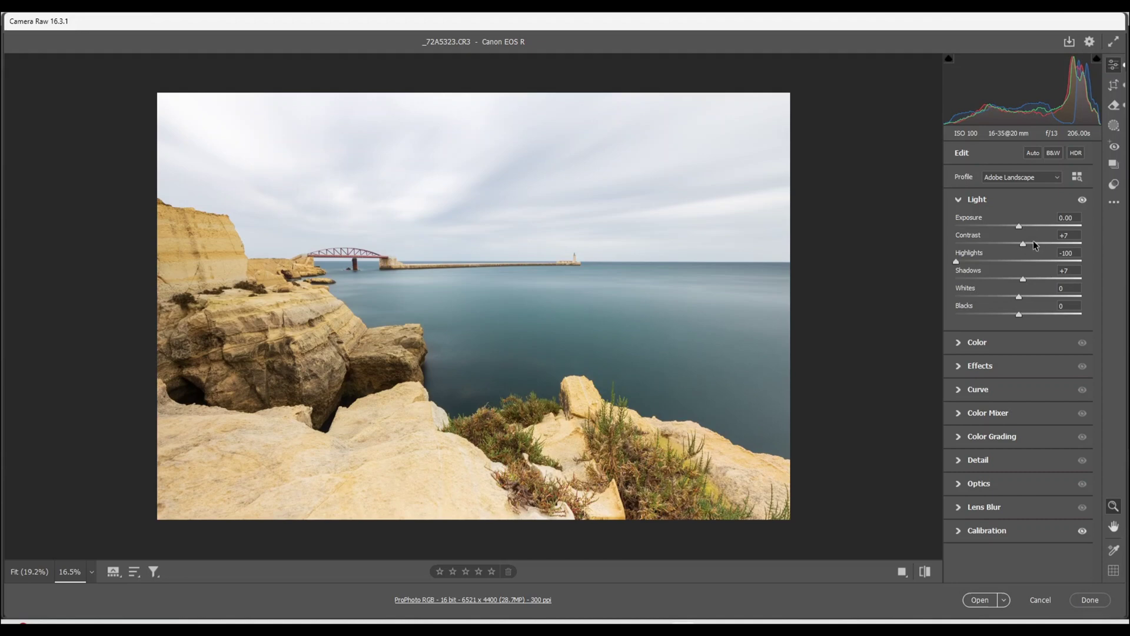
Set Whites to +12 using the clipping preview.
alt+click(1020, 298)
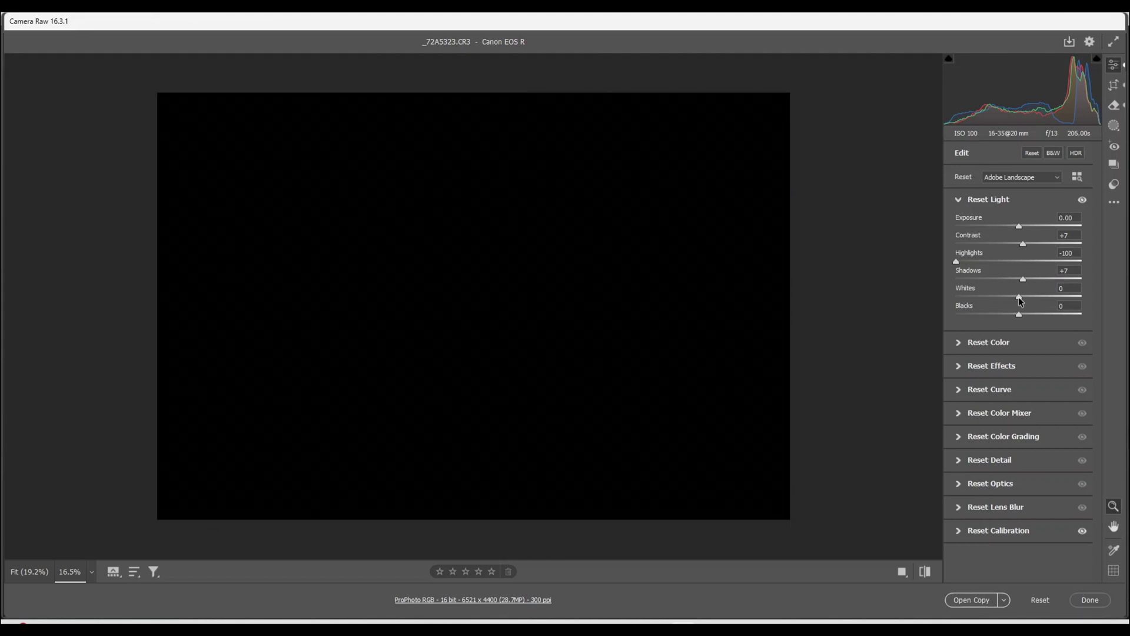
drag(1020, 299, 1032, 301)
alt+click(1032, 301)
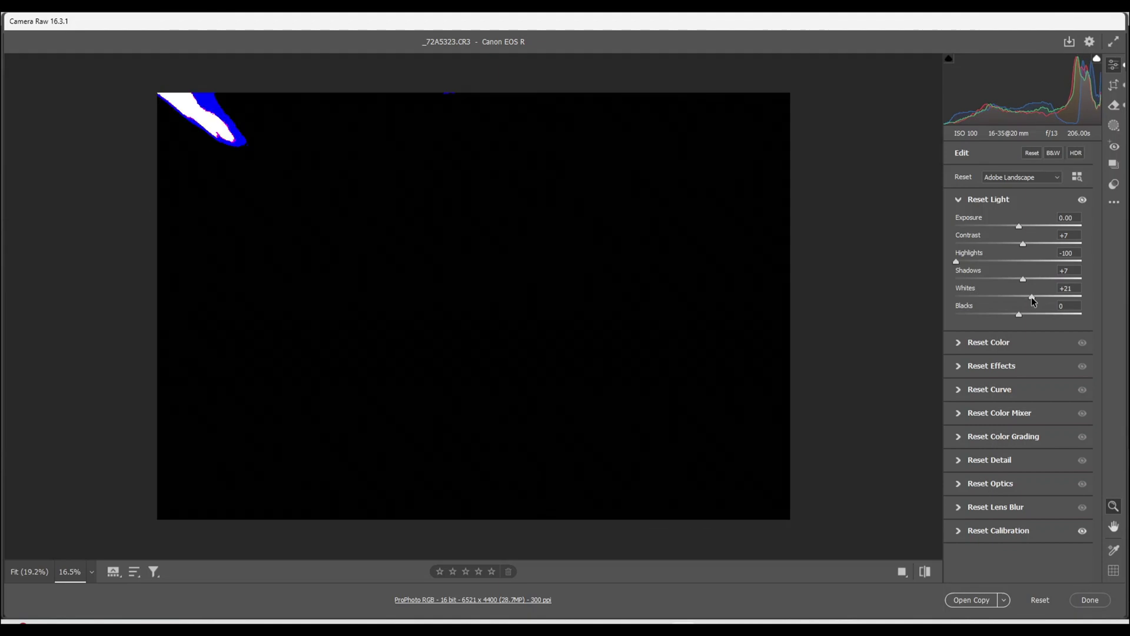
drag(1032, 301, 1027, 301)
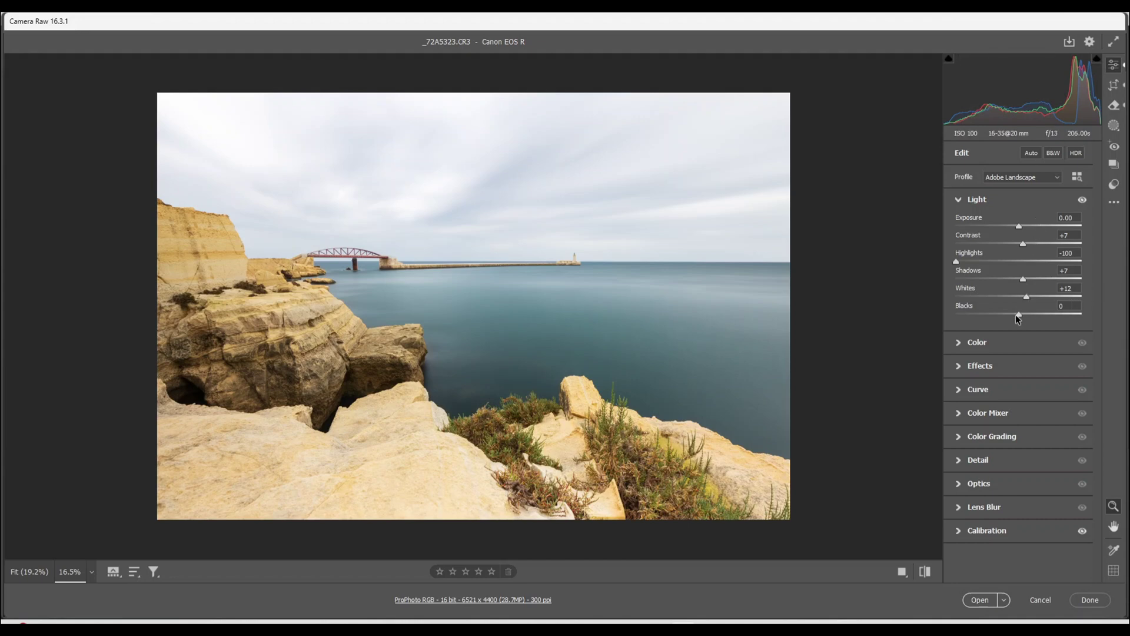
Set Blacks to -9 using the clipping preview and lower Exposure to -0.95.
key(alt)
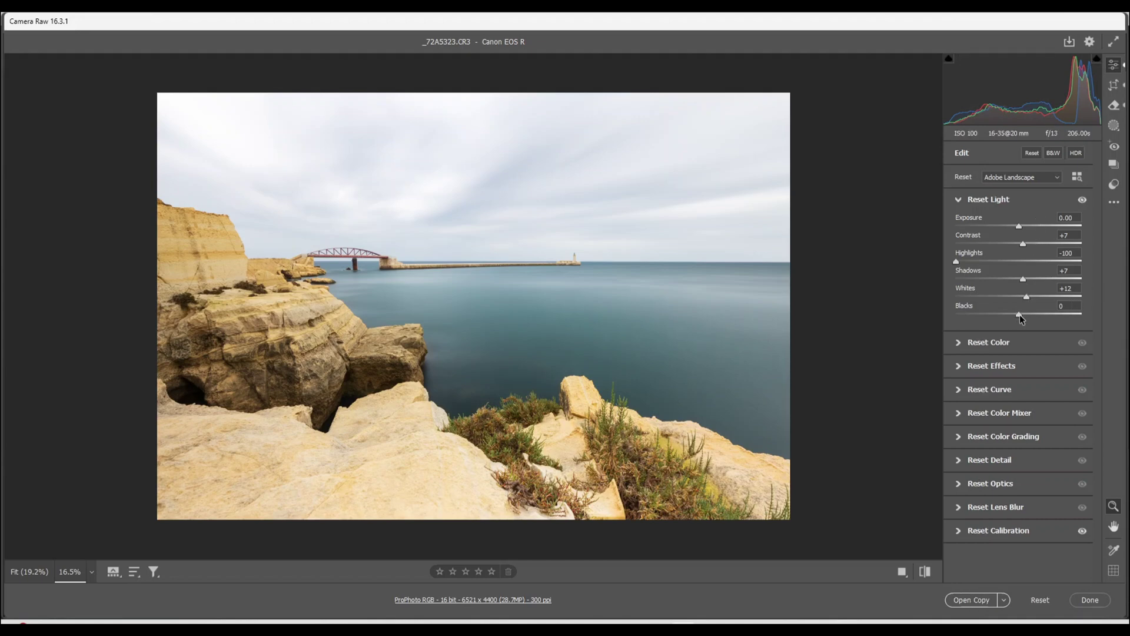
mouse_move(1020, 315)
mouse_down()
mouse_move(1003, 319)
mouse_move(1014, 318)
mouse_up()
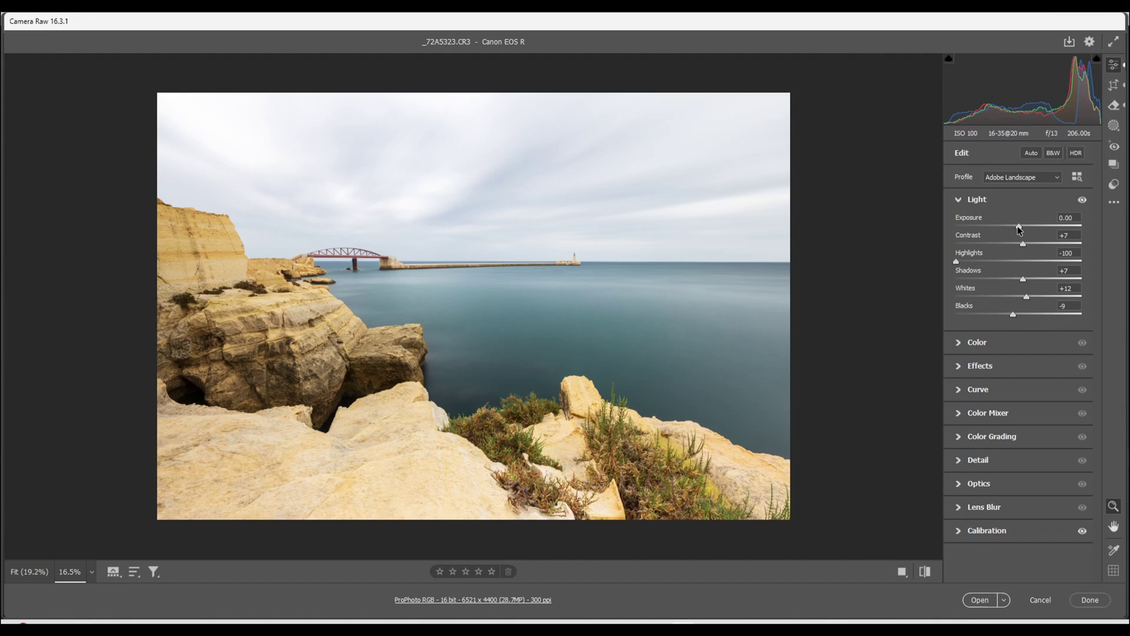
drag(1019, 229, 1006, 227)
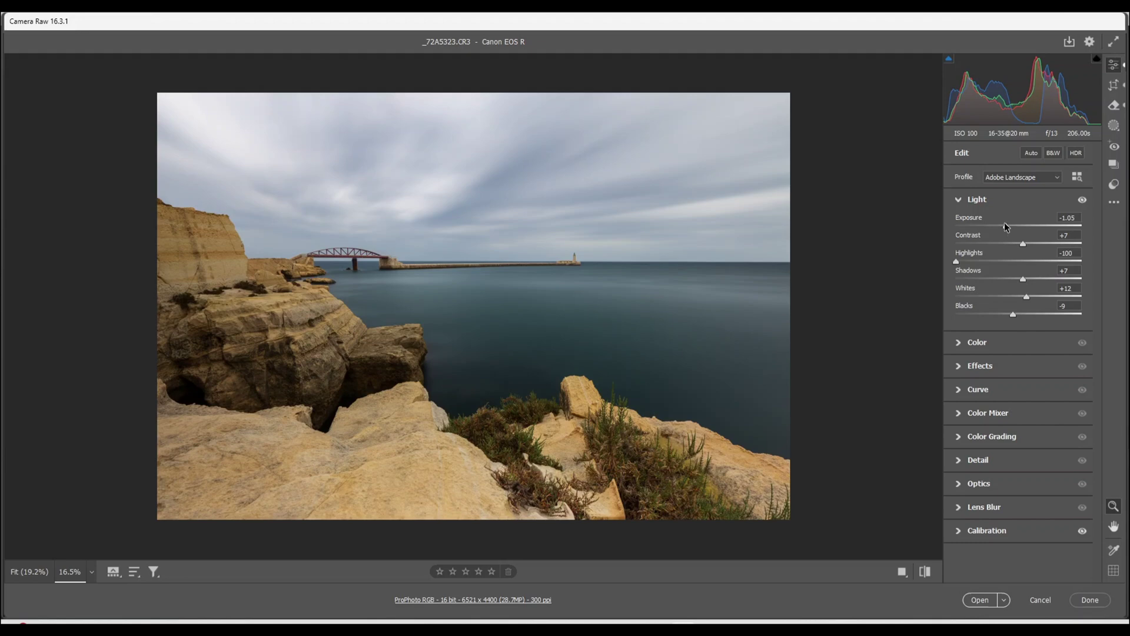
drag(1004, 221, 1006, 221)
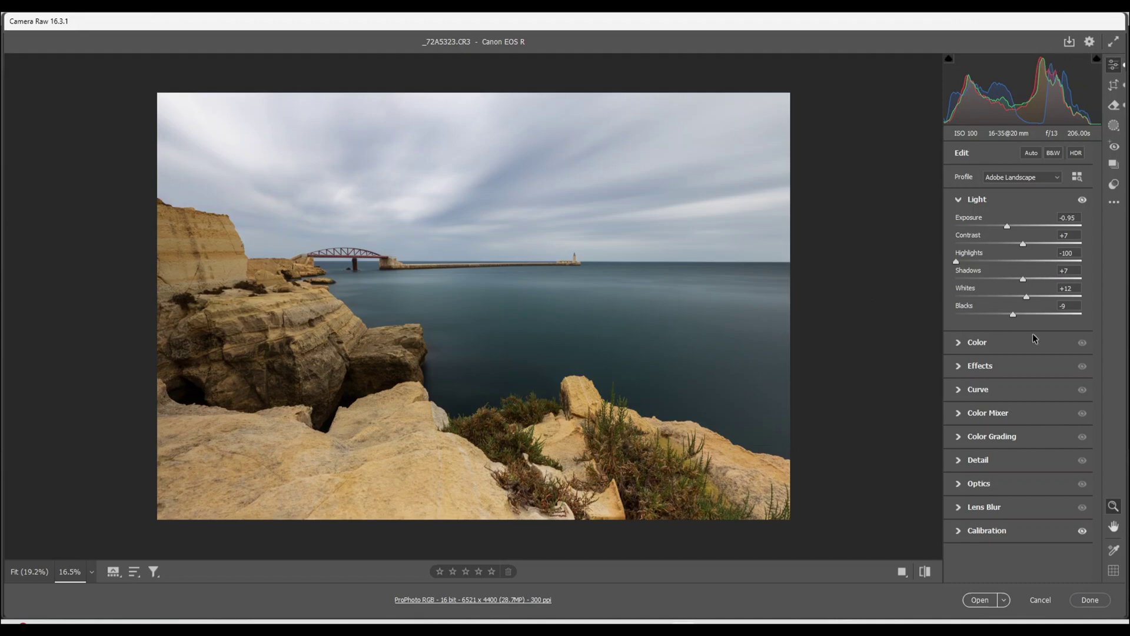
In the Effects adjustments, set Texture to +11, Clarity to +7 and Dehaze to +17.
click(963, 366)
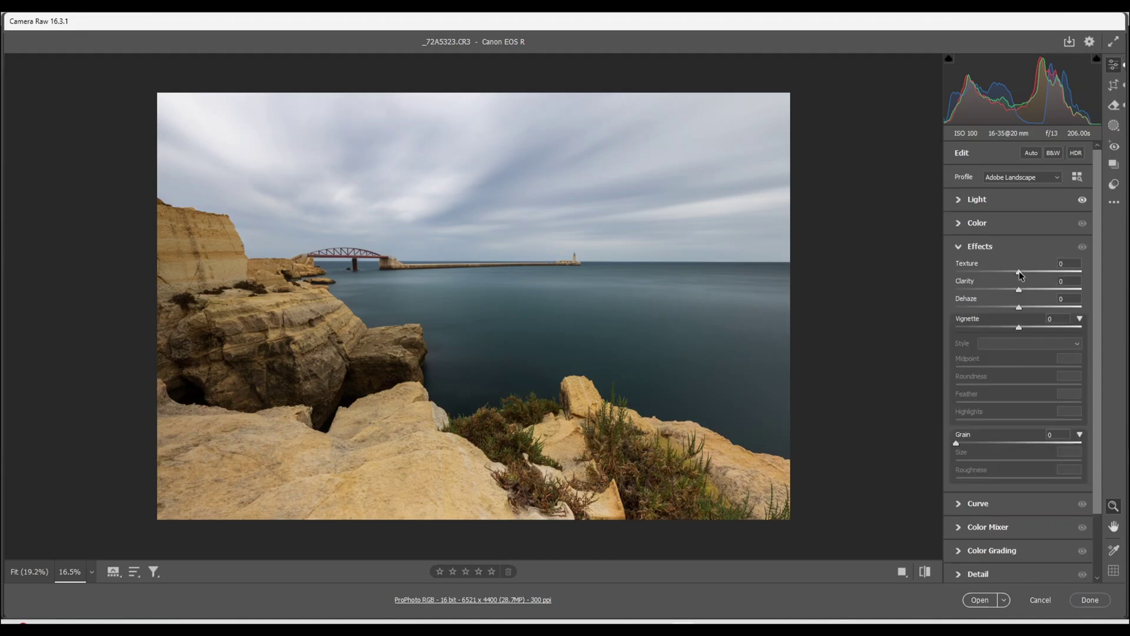
drag(1020, 274, 1026, 275)
mouse_move(1020, 311)
mouse_down()
mouse_move(1040, 314)
mouse_move(1029, 313)
mouse_up()
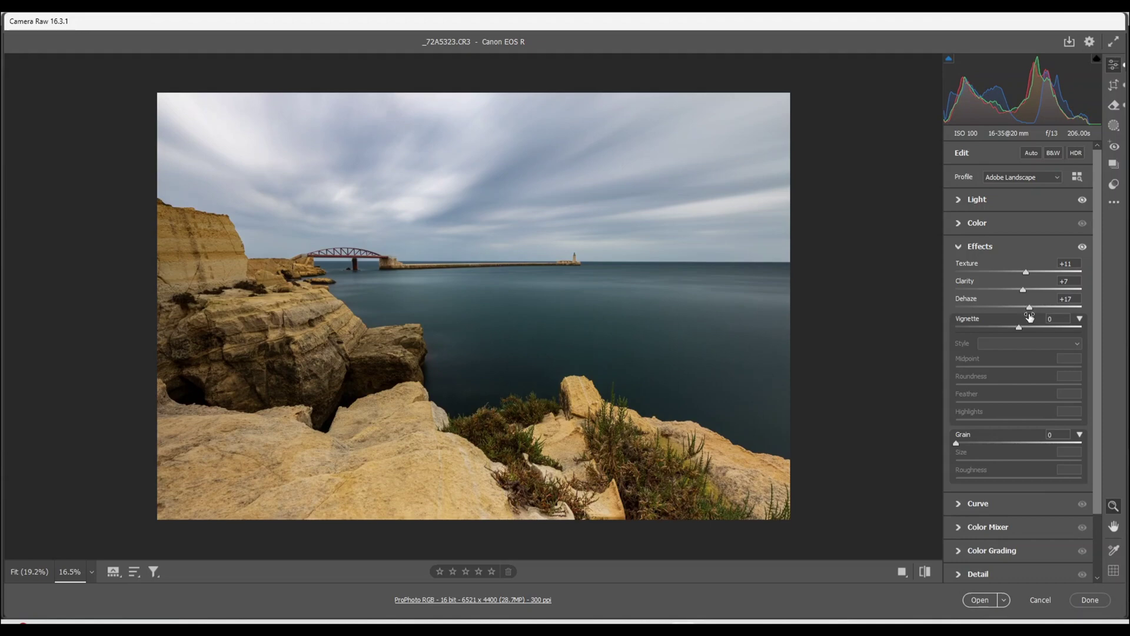
Raise Blacks slightly in the Light adjustments to recover the clipped shadows.
click(960, 199)
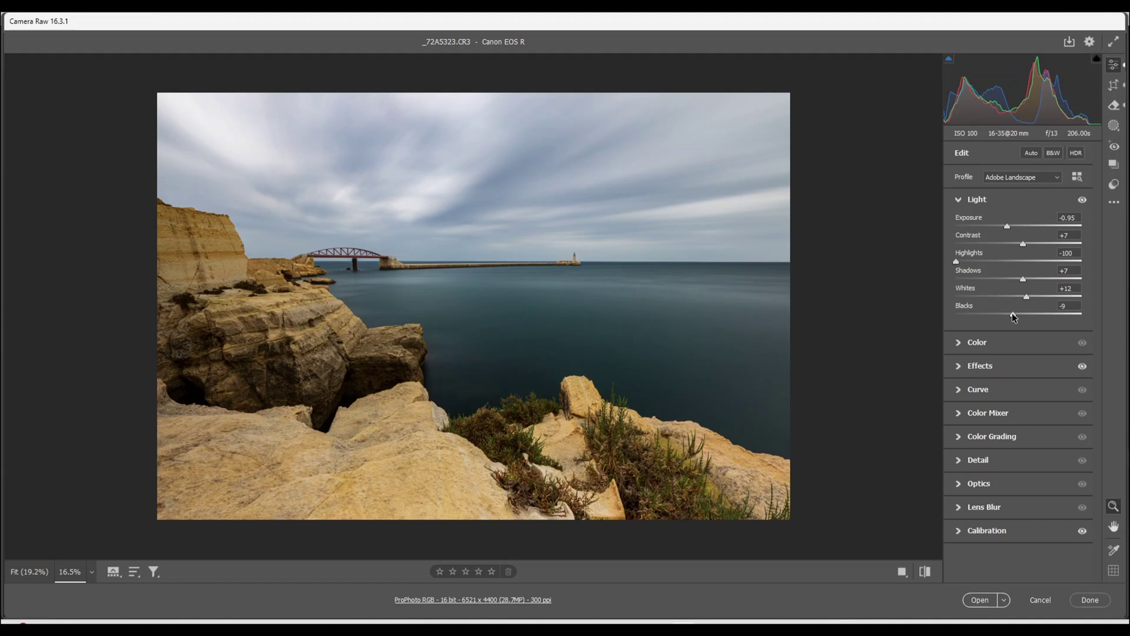
drag(1012, 312, 1021, 313)
Sharpen the photo with an amount of 55, Radius 0.5, Detail 84 and Masking 71.
click(958, 461)
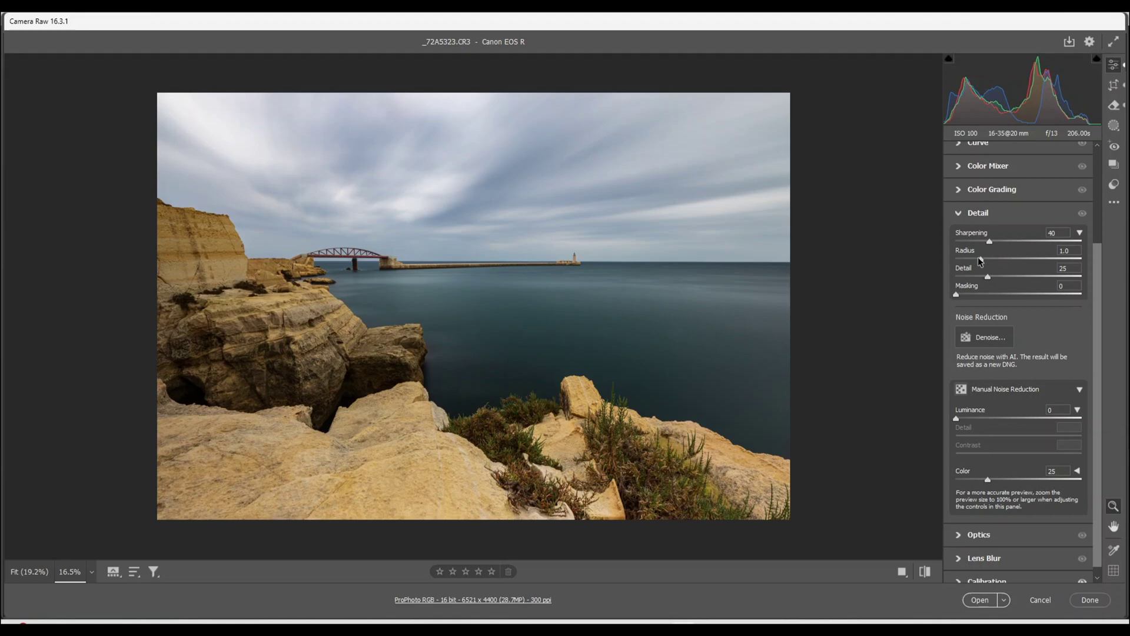
drag(978, 258, 941, 259)
drag(1057, 276, 1061, 278)
drag(956, 292, 1016, 298)
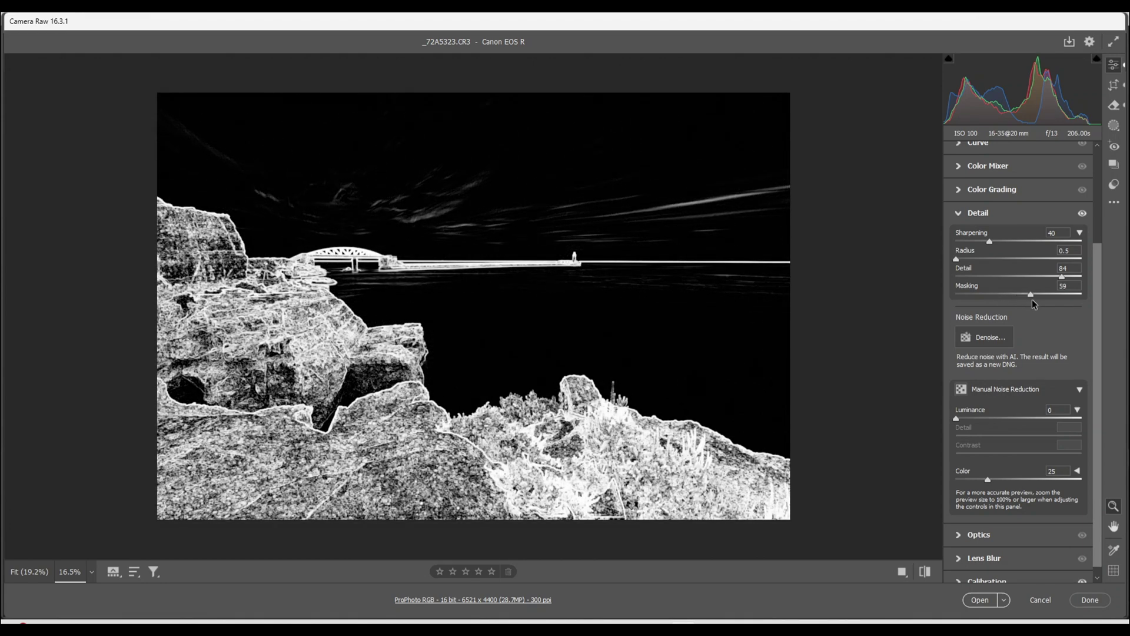
drag(1033, 299, 1044, 302)
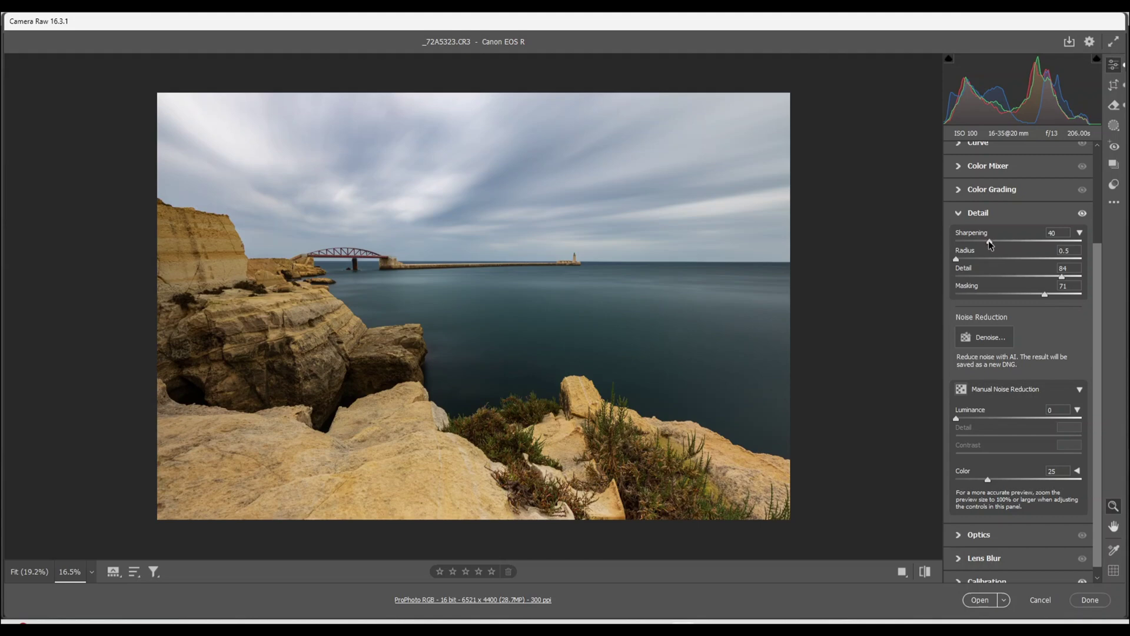
drag(988, 241, 1001, 244)
Open the processed raw photo in Photoshop and duplicate the Background layer.
scroll(1004, 291, up, 1)
scroll(1003, 291, up, 1)
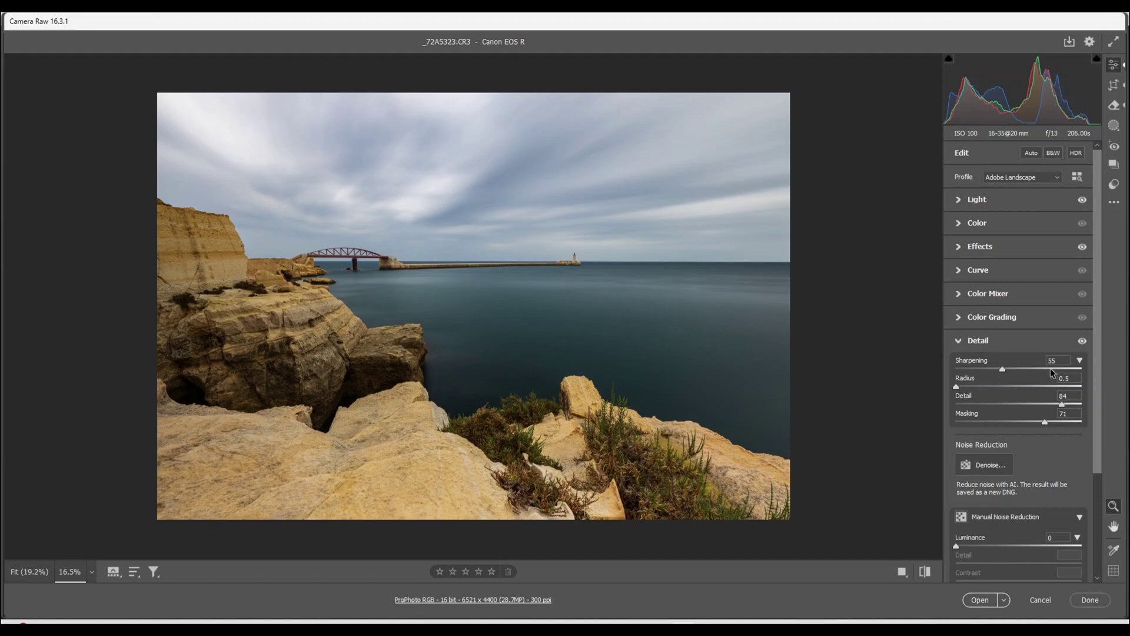
scroll(1031, 348, down, 3)
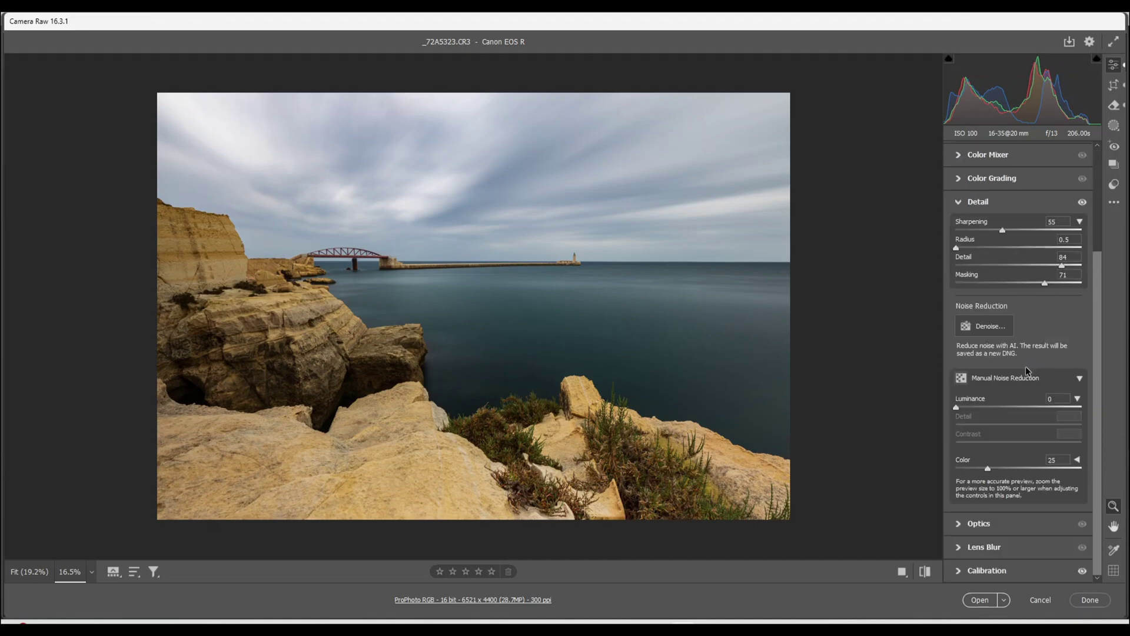
scroll(1026, 370, up, 3)
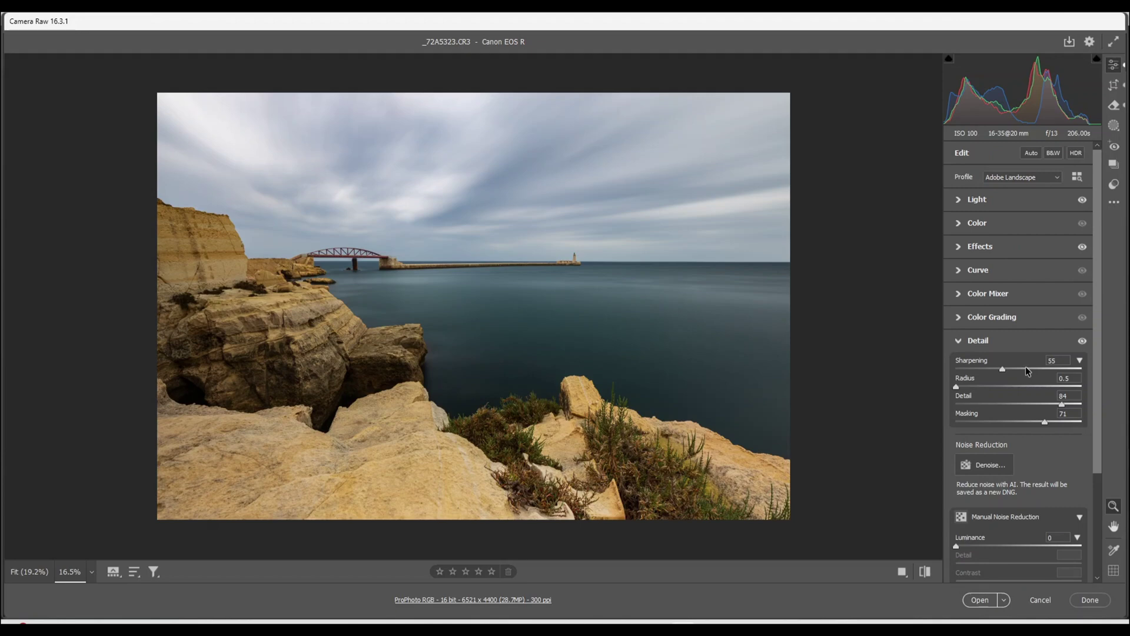
click(979, 600)
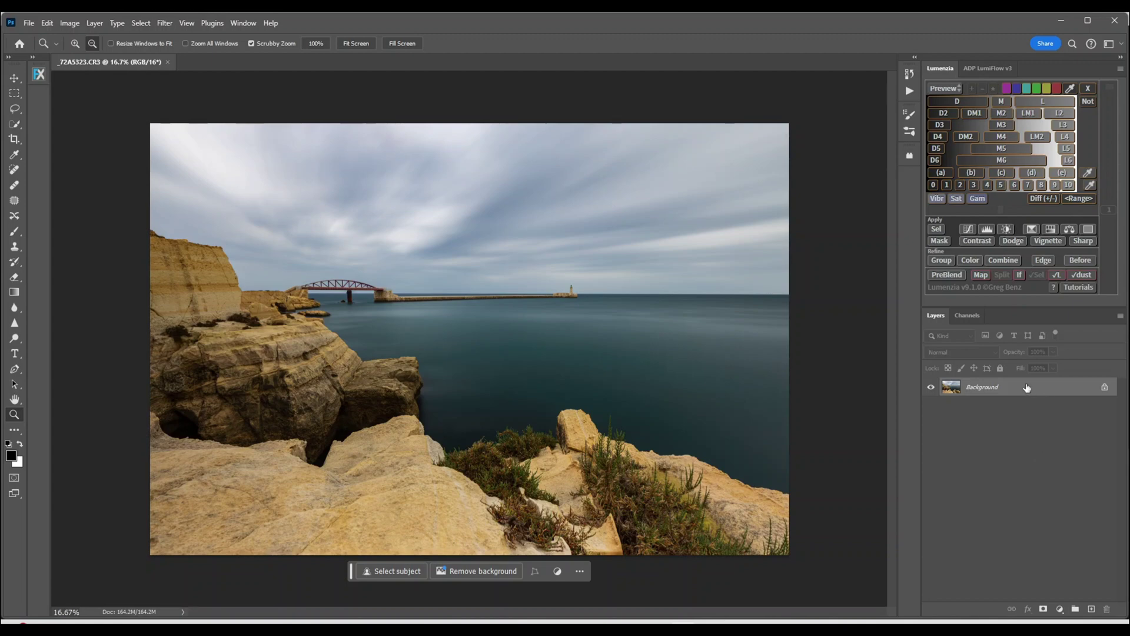
drag(1027, 387, 1090, 606)
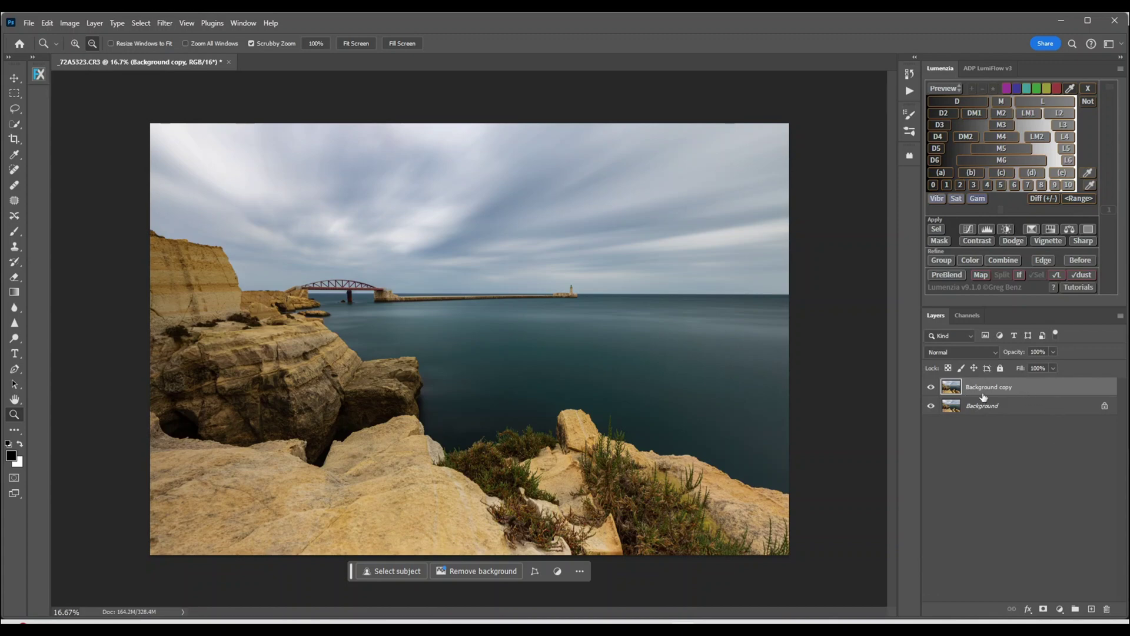
Add a Black & White adjustment layer above the duplicated layer and apply its automatic colour mix.
click(1061, 610)
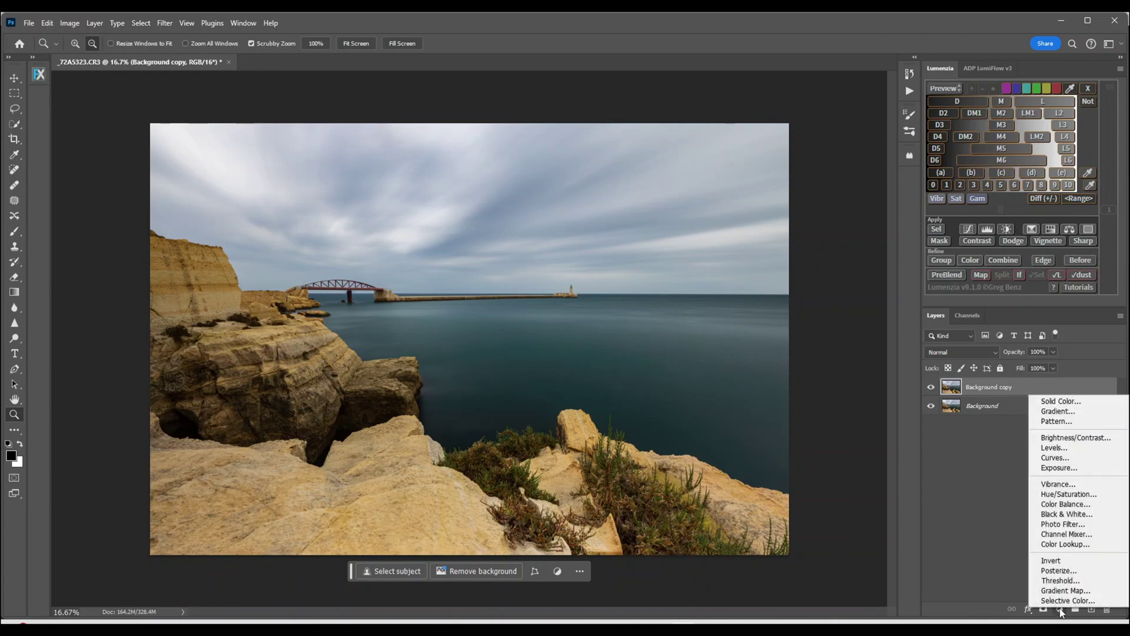
click(1057, 514)
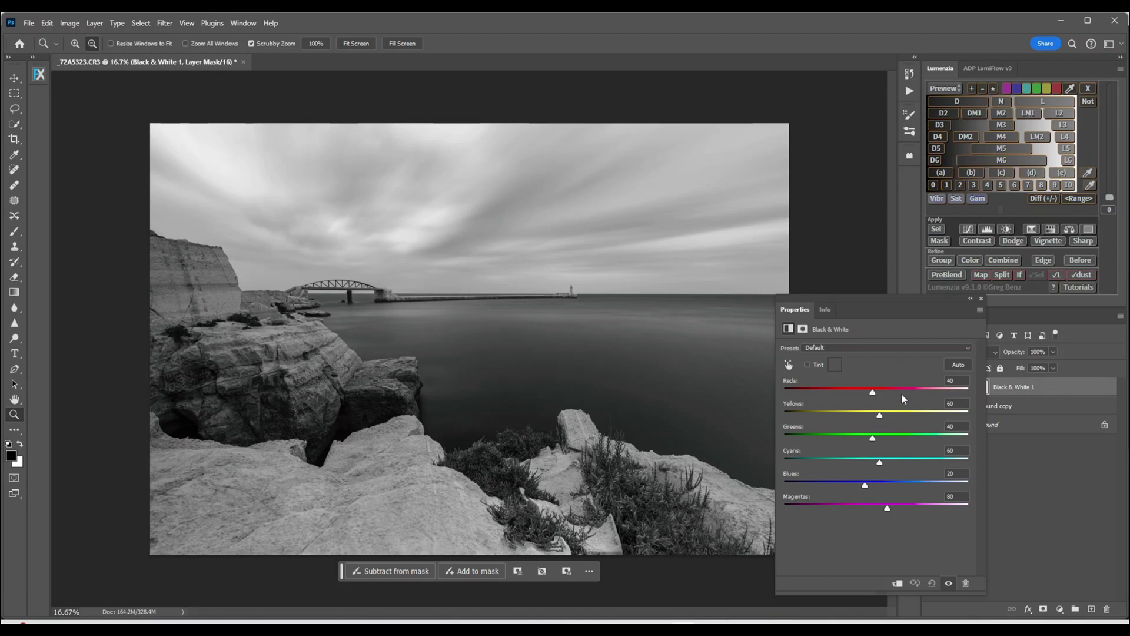
click(958, 365)
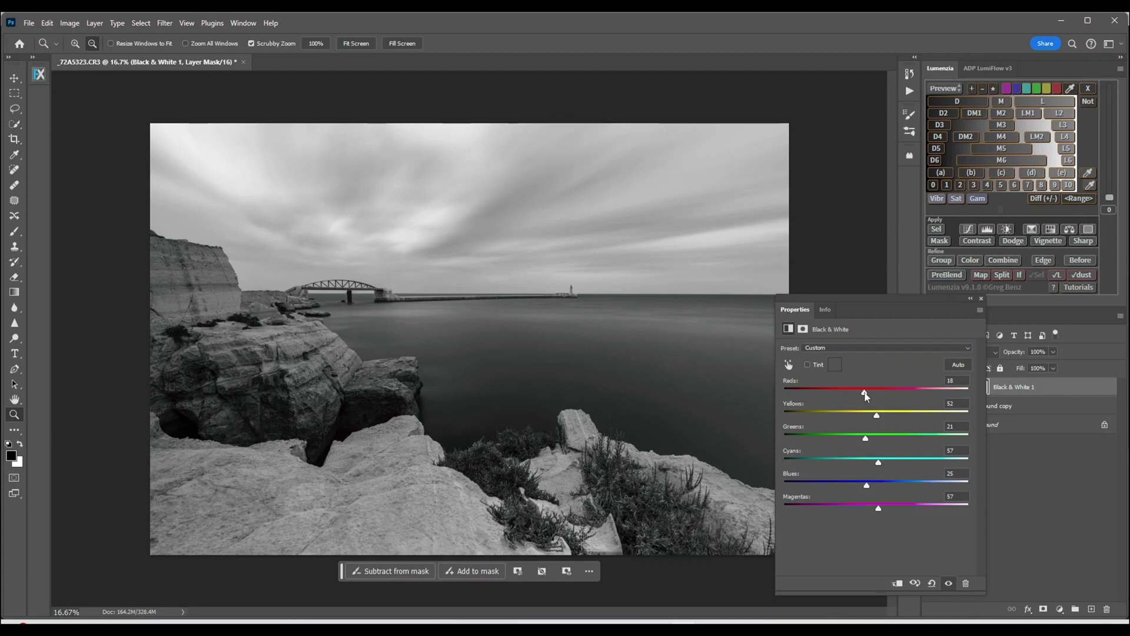
In the Black & White mix, set Reds to 4, Yellows to 63, Greens to 120 and Cyans to 28.
mouse_move(865, 393)
mouse_down()
mouse_move(823, 406)
mouse_move(877, 410)
mouse_move(782, 412)
mouse_move(863, 412)
mouse_up()
drag(864, 392, 873, 393)
drag(874, 396, 860, 396)
mouse_move(877, 416)
mouse_down()
mouse_move(902, 419)
mouse_move(874, 420)
mouse_up()
drag(866, 441, 905, 457)
drag(879, 465, 791, 476)
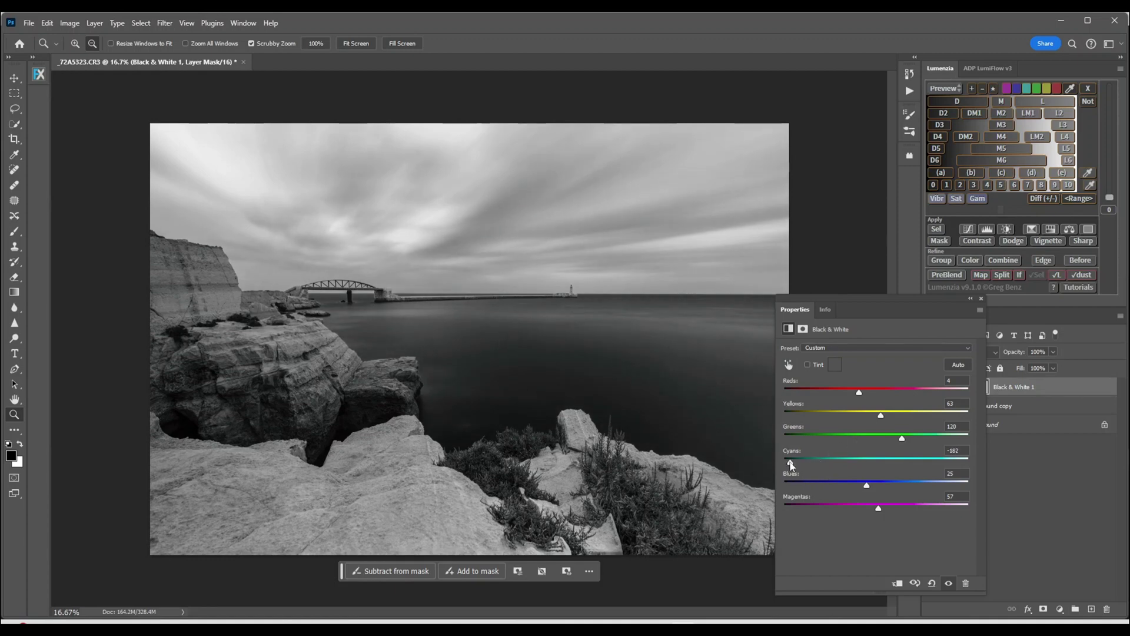
drag(790, 463, 870, 474)
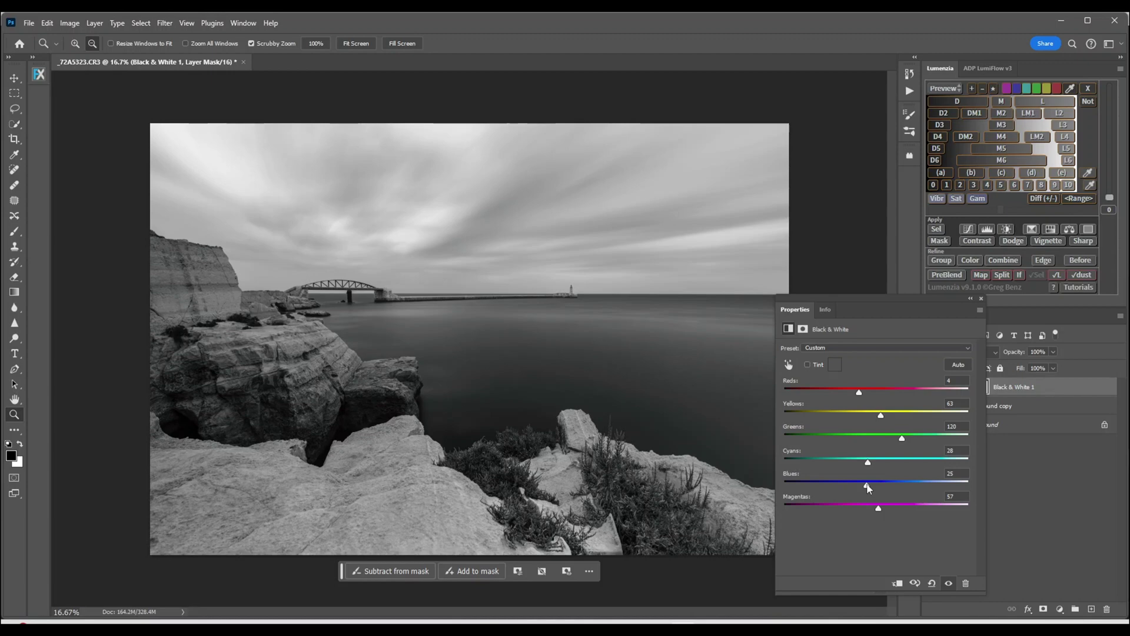
Set Blues to -63 in the Black & White mix, lower Magentas slightly and close the adjustment's properties.
drag(885, 487, 845, 501)
drag(820, 501, 755, 499)
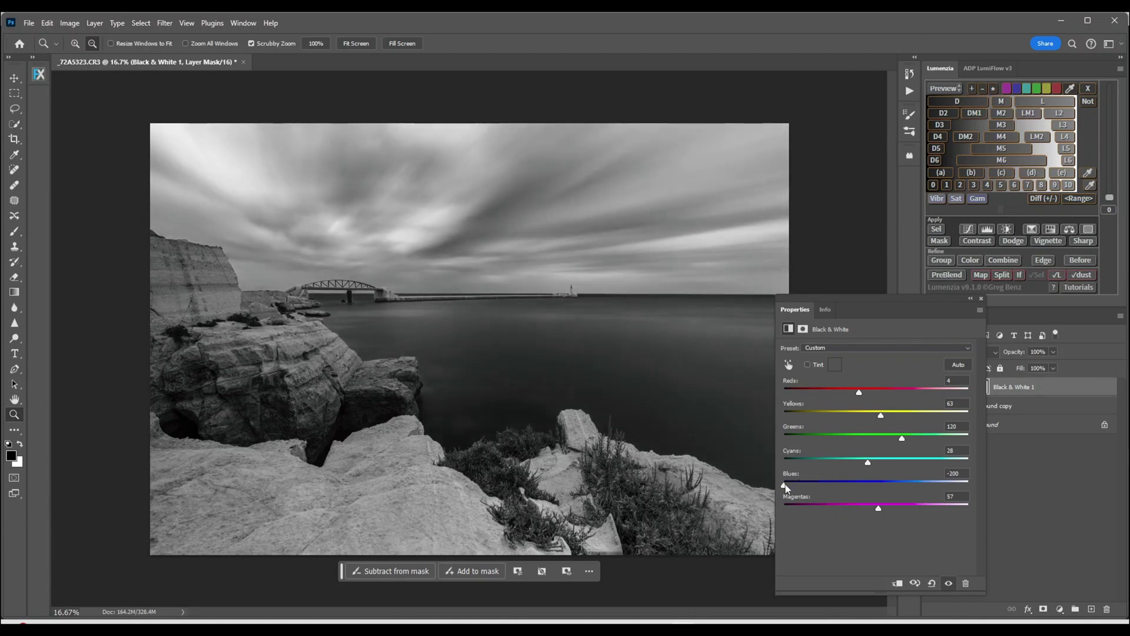
drag(785, 485, 837, 490)
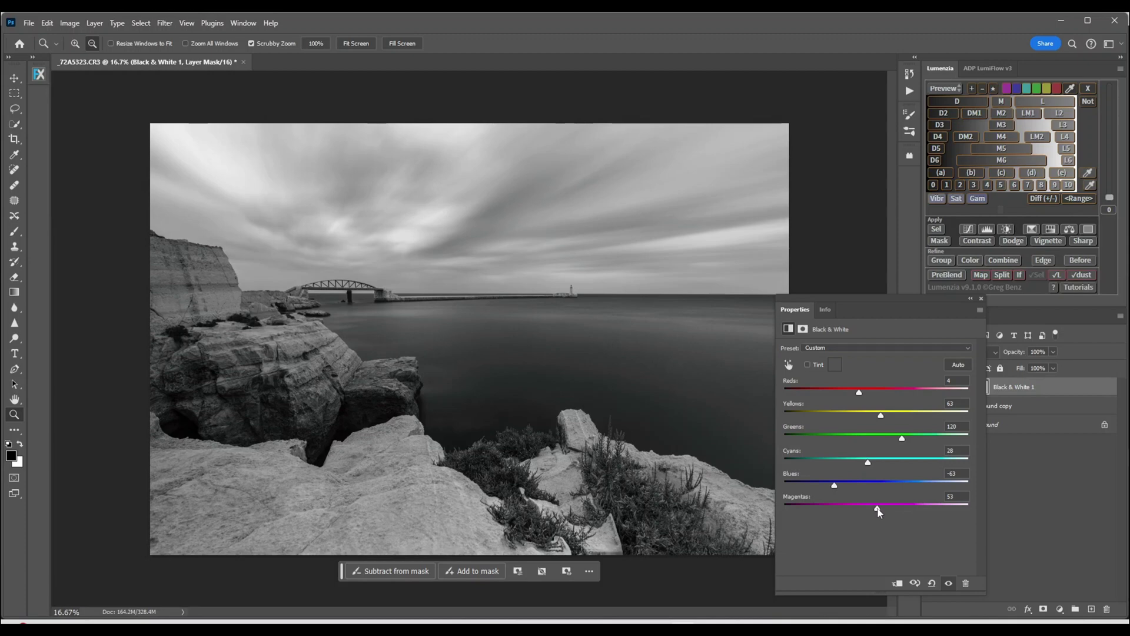
mouse_move(879, 512)
mouse_down()
mouse_move(908, 506)
mouse_move(796, 510)
mouse_move(957, 511)
mouse_move(808, 508)
mouse_move(871, 513)
mouse_up()
click(981, 298)
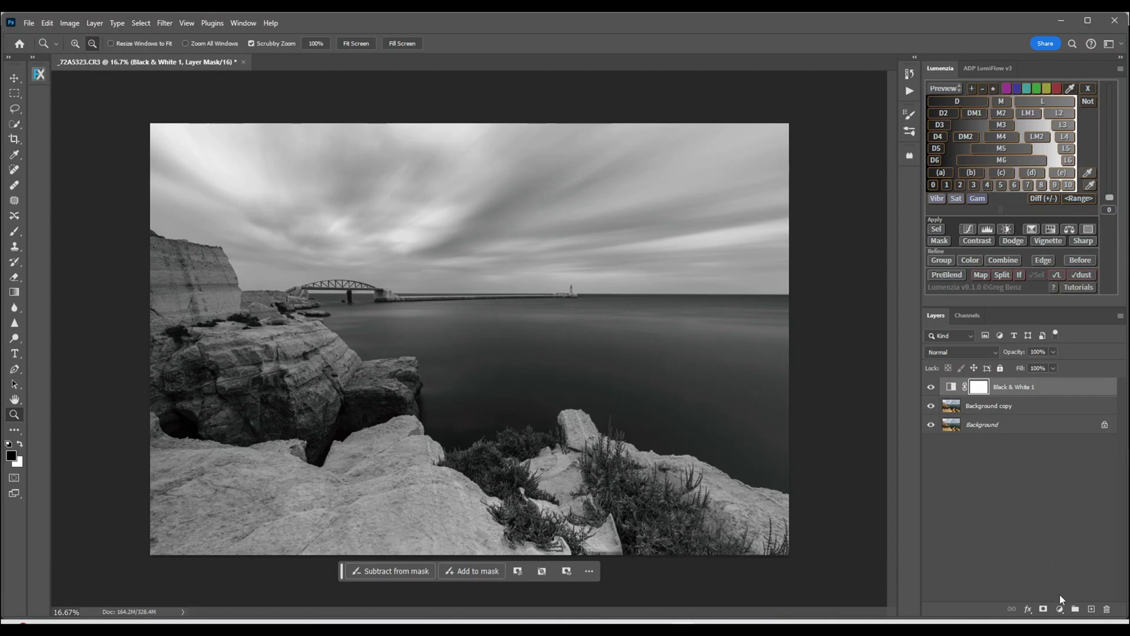
Add a Gradient Map adjustment layer above the Black & White layer and set its method to Classic.
click(1061, 609)
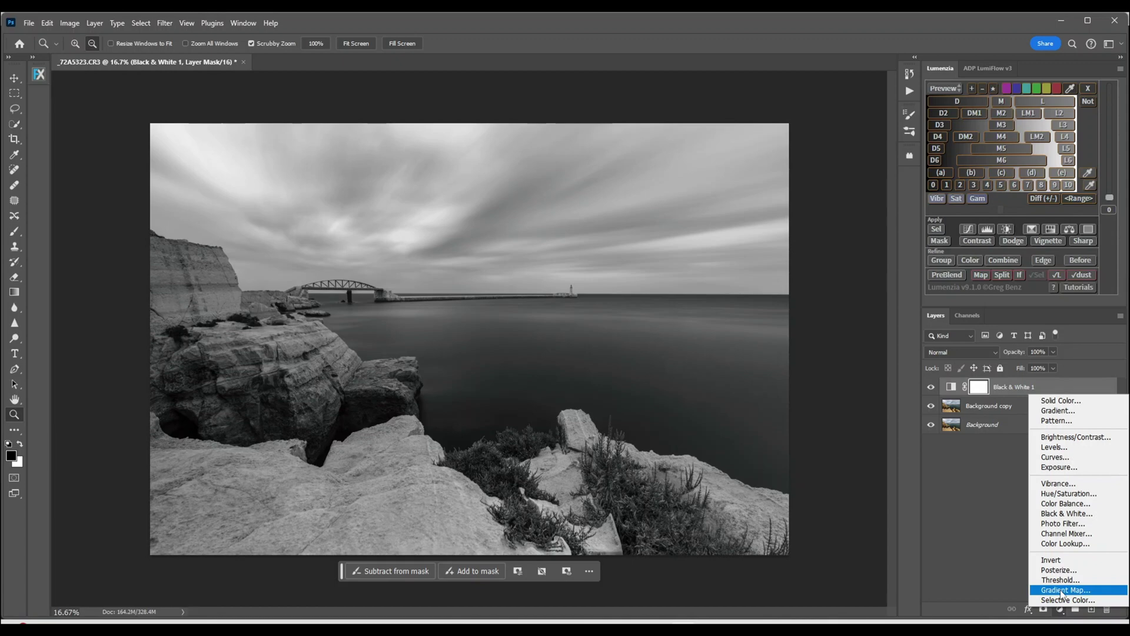
click(1062, 590)
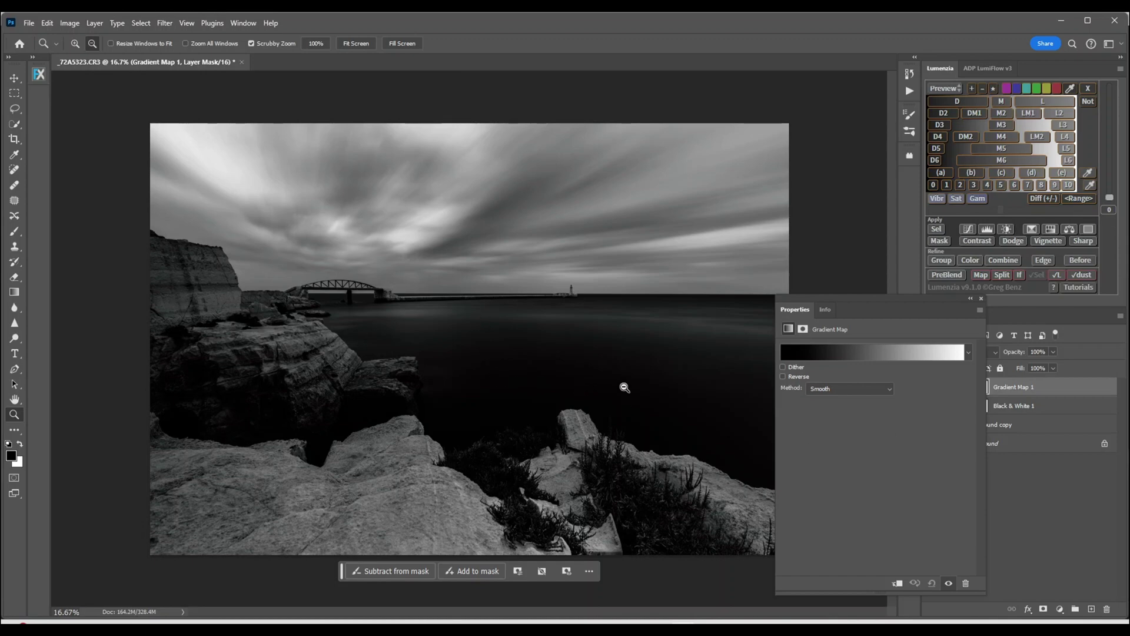
click(889, 390)
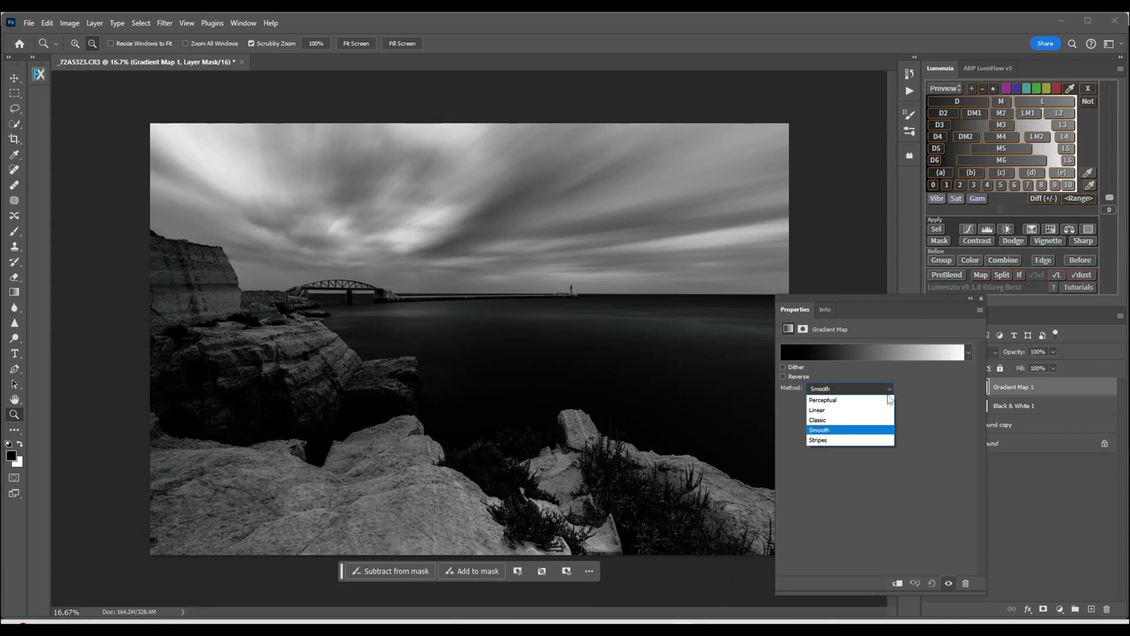
click(826, 419)
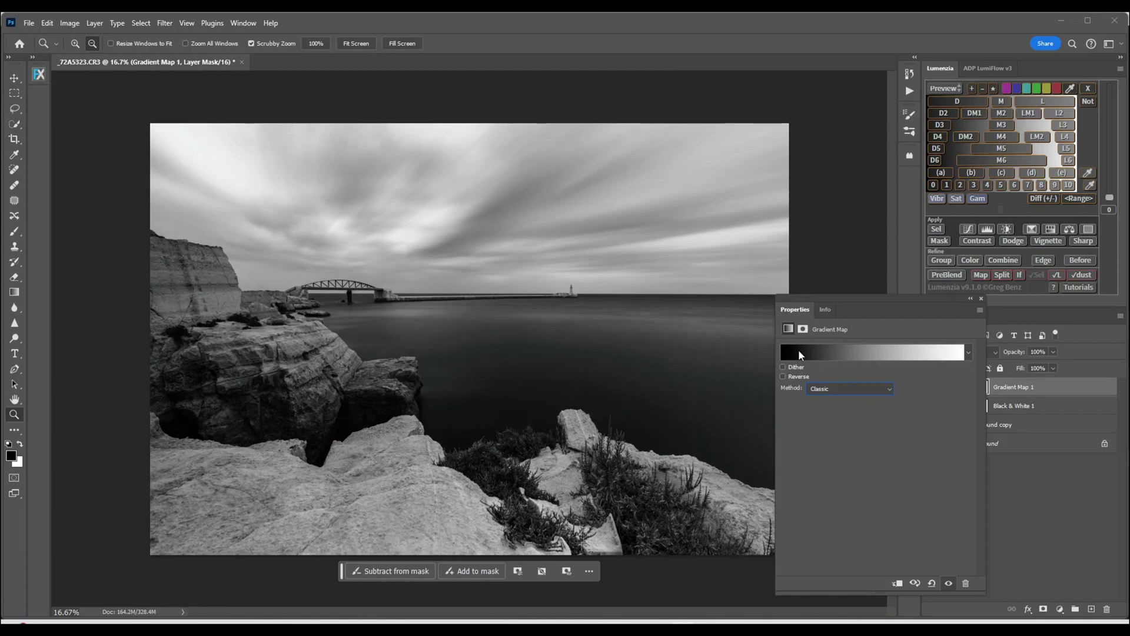
Shift the Gradient Map's white colour stop slightly inward to brighten the highlights, accept the gradient and close the adjustment's properties.
click(878, 357)
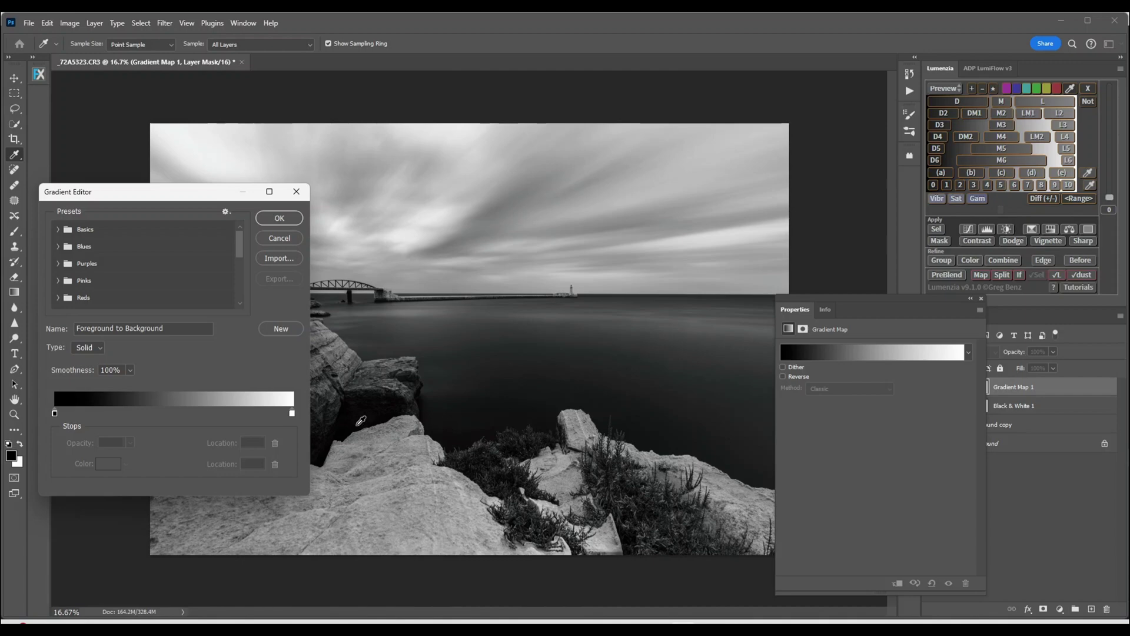
click(292, 414)
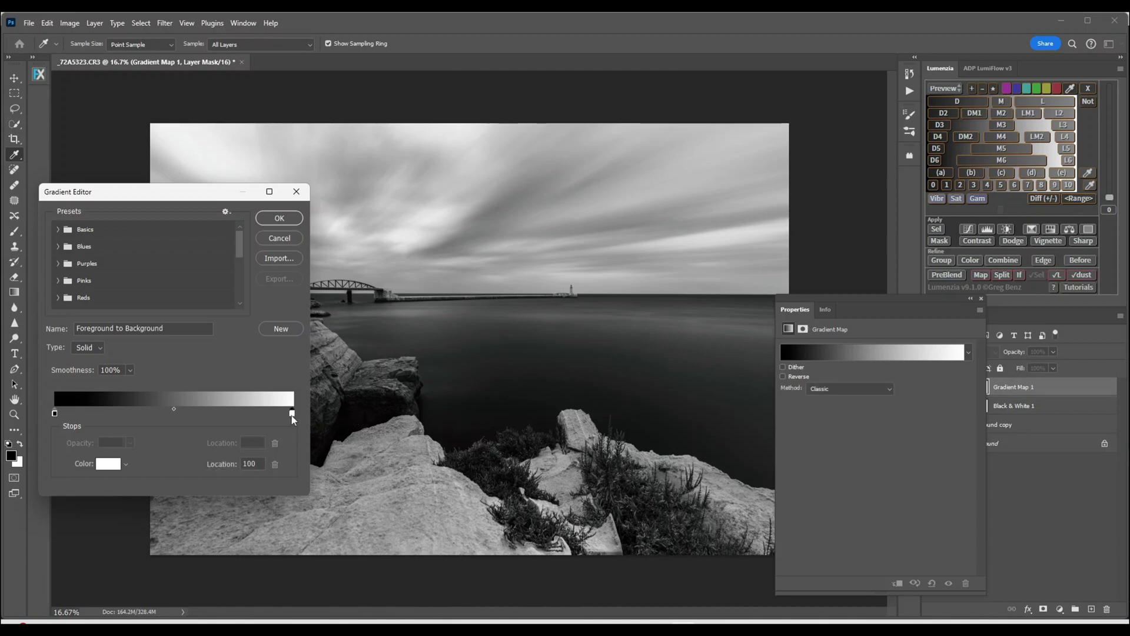
drag(293, 416, 264, 415)
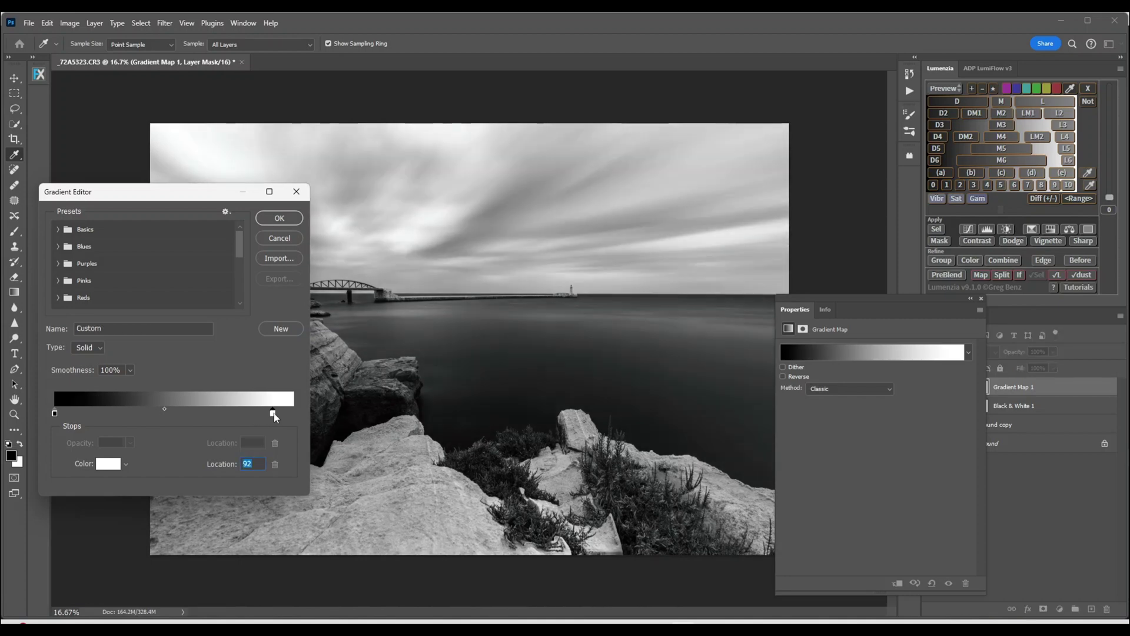
mouse_move(275, 418)
mouse_down()
mouse_move(258, 417)
mouse_move(295, 414)
mouse_up()
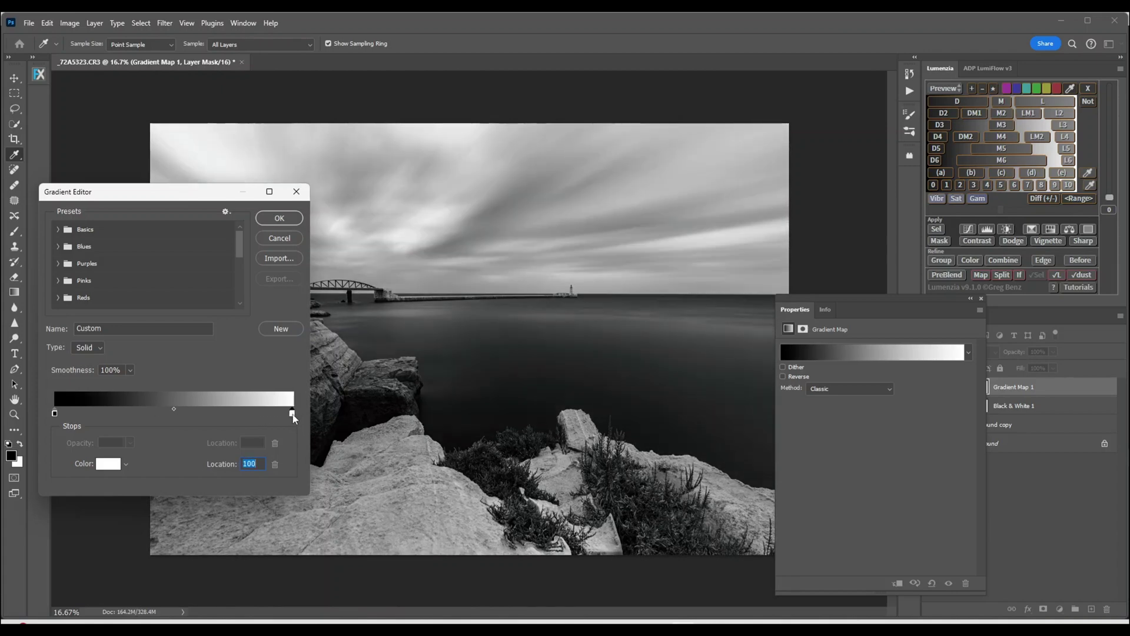
drag(293, 414, 281, 414)
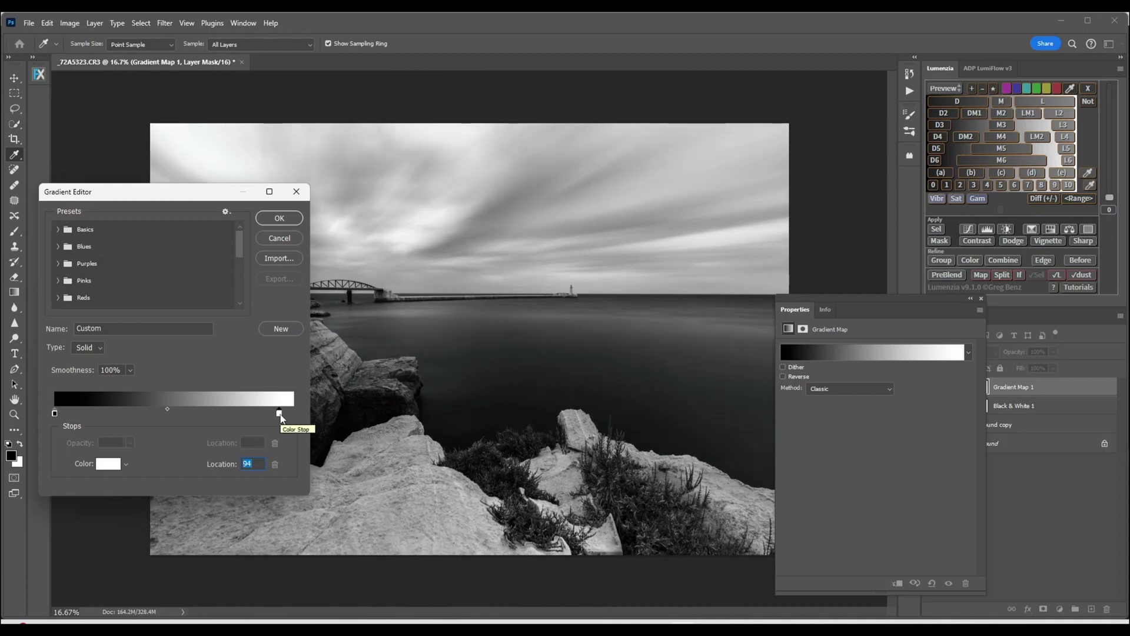
drag(280, 415, 278, 415)
mouse_move(55, 414)
mouse_down()
mouse_move(82, 416)
mouse_move(57, 416)
mouse_up()
click(278, 414)
drag(278, 417, 275, 418)
key(z)
click(279, 218)
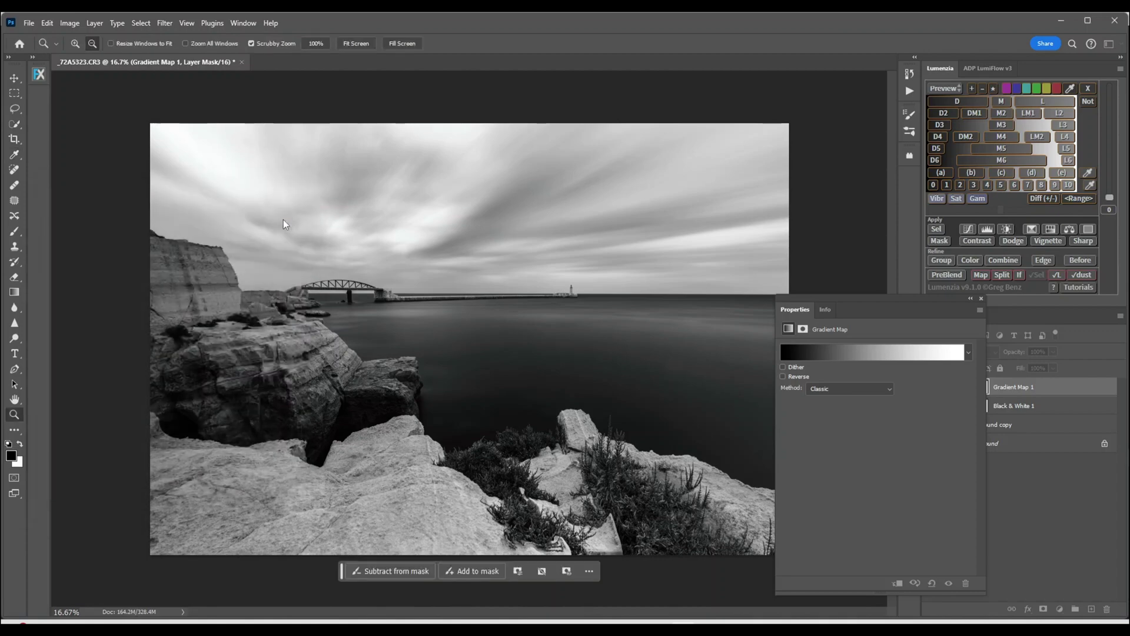
click(981, 299)
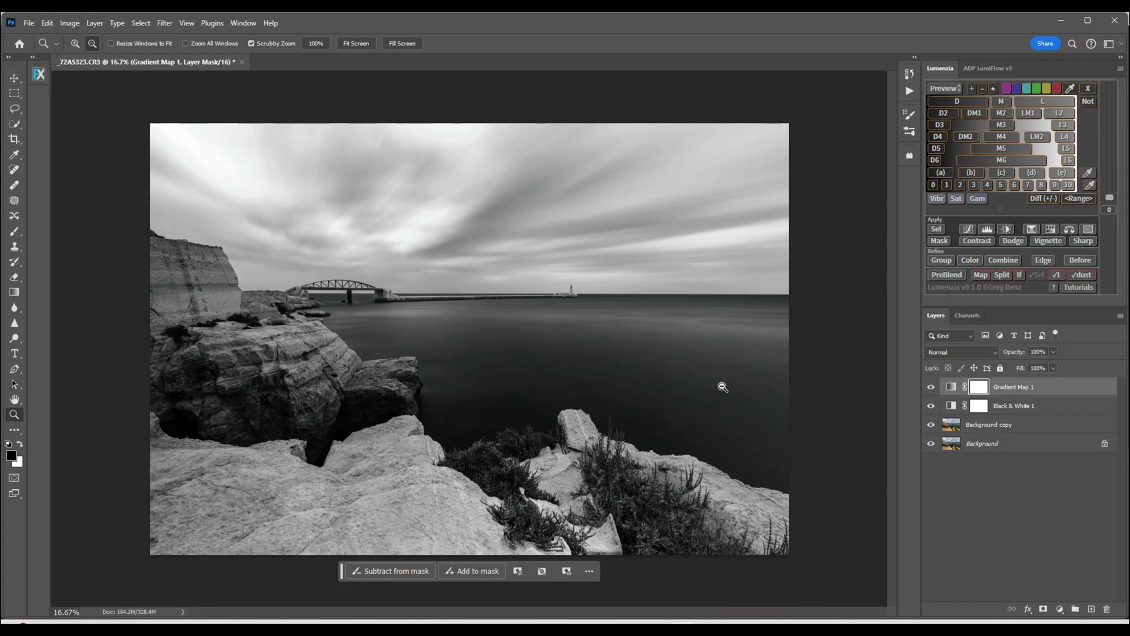
Switch to the Spot Healing Brush and enlarge its brush size to 400 pixels.
click(14, 172)
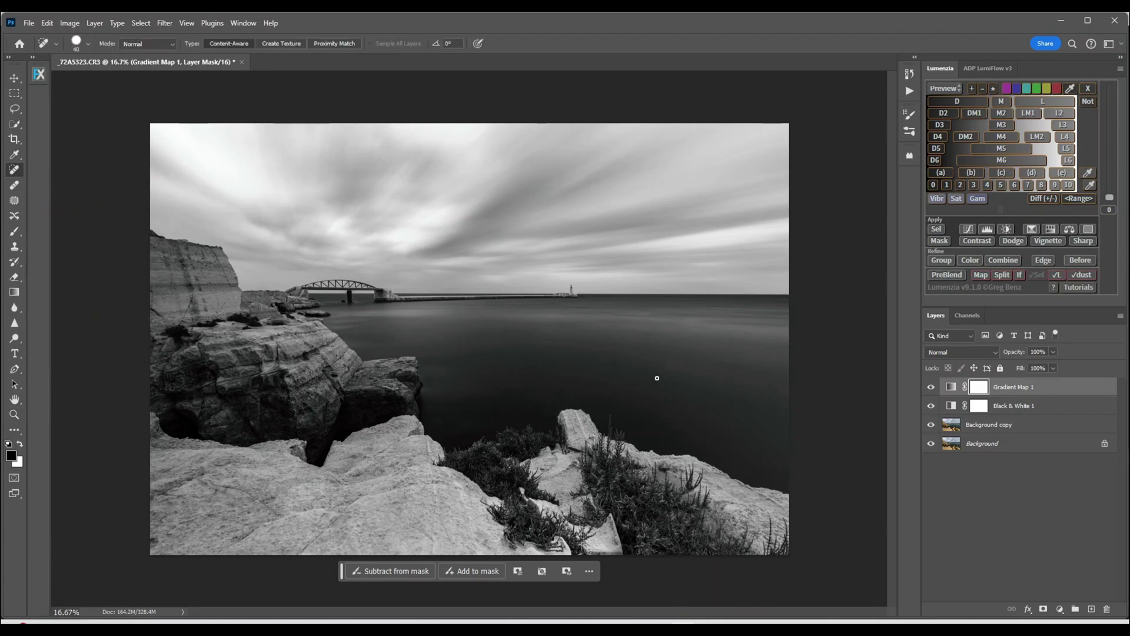
key(bracketright)
key(bracketright)
key(bracketright)
key(bracketright)
key(bracketright)
key(bracketright)
key(bracketright)
key(bracketright)
key(bracketright)
key(bracketright)
key(bracketright)
key(bracketright)
Flatten the image into a single Background layer and duplicate that layer.
click(1121, 316)
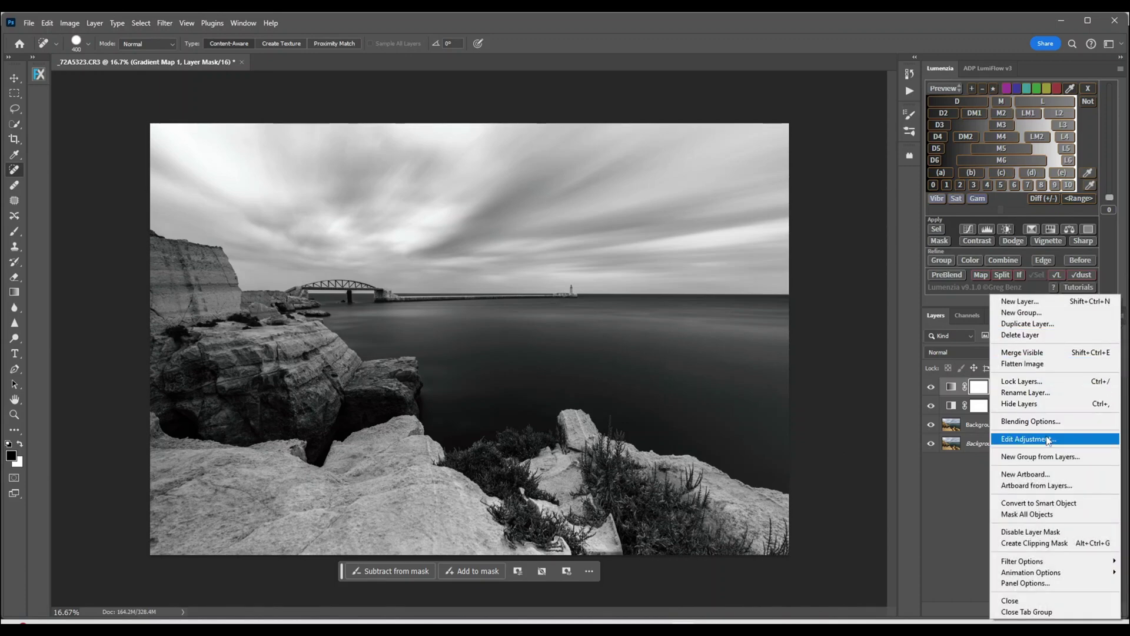
click(1013, 370)
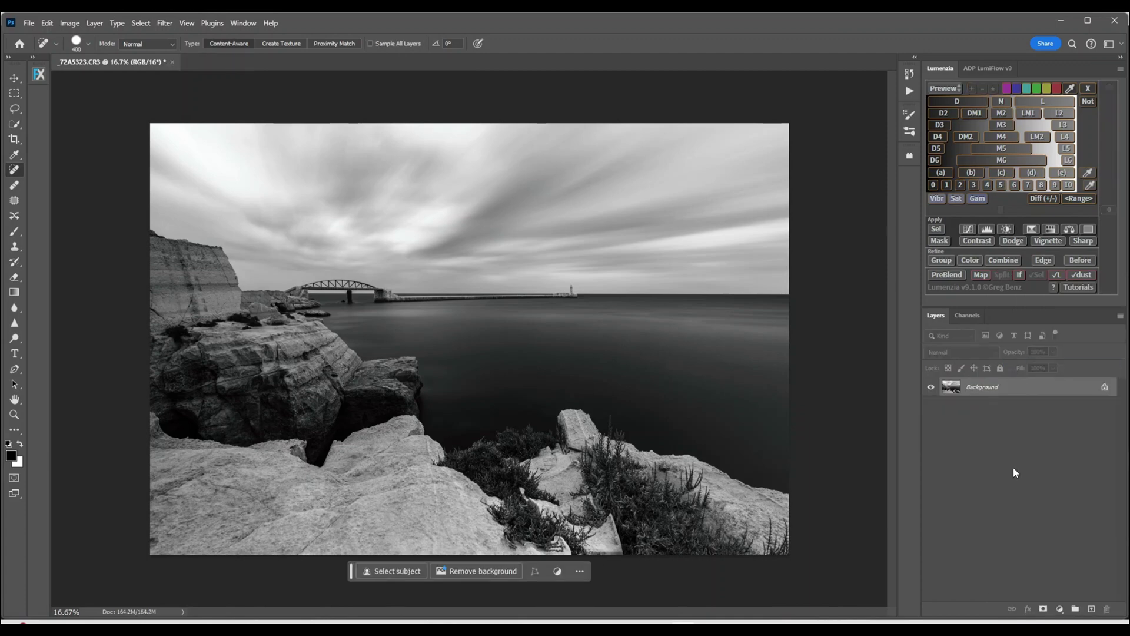
drag(1053, 387, 1091, 607)
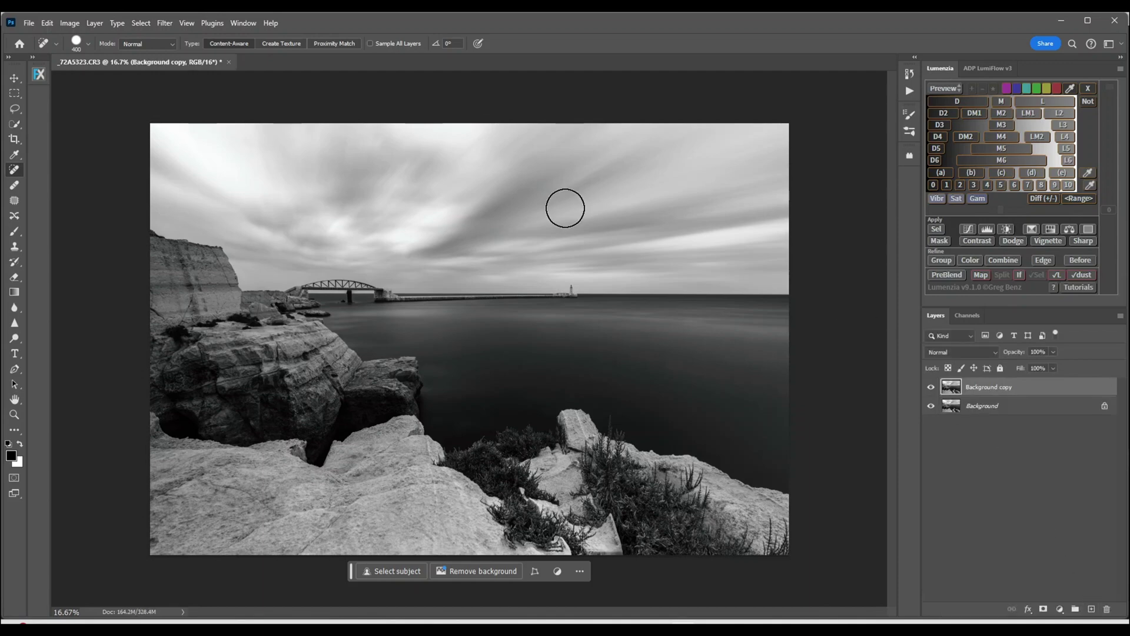
Open the duplicate in the Camera Raw Filter and draw a linear gradient mask from the top of the sky to just above the horizon.
click(163, 23)
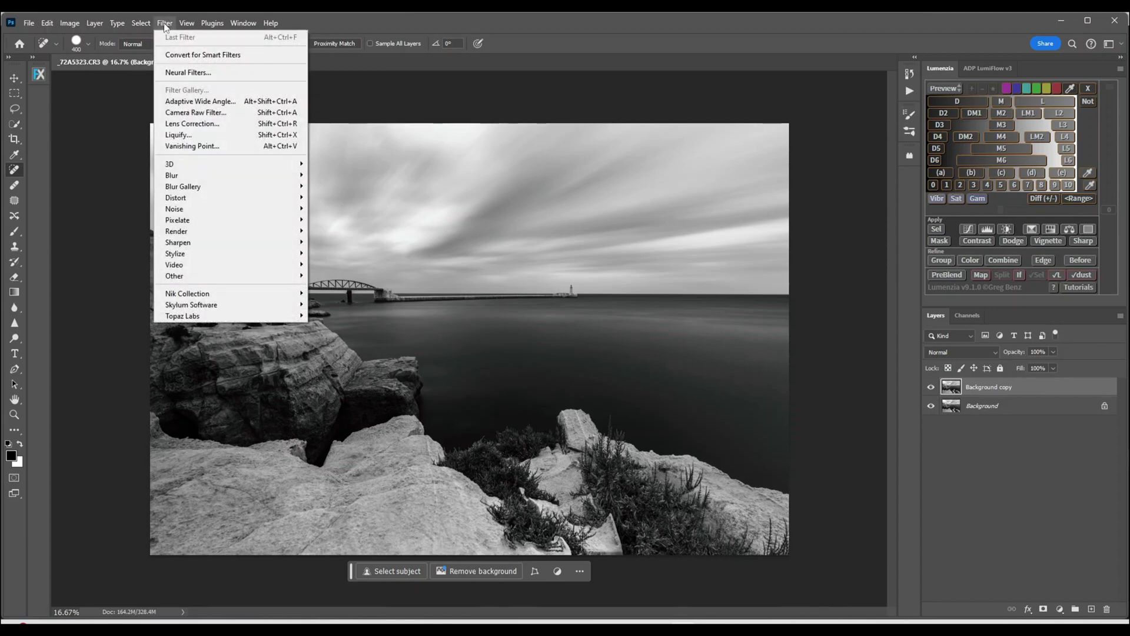
click(194, 113)
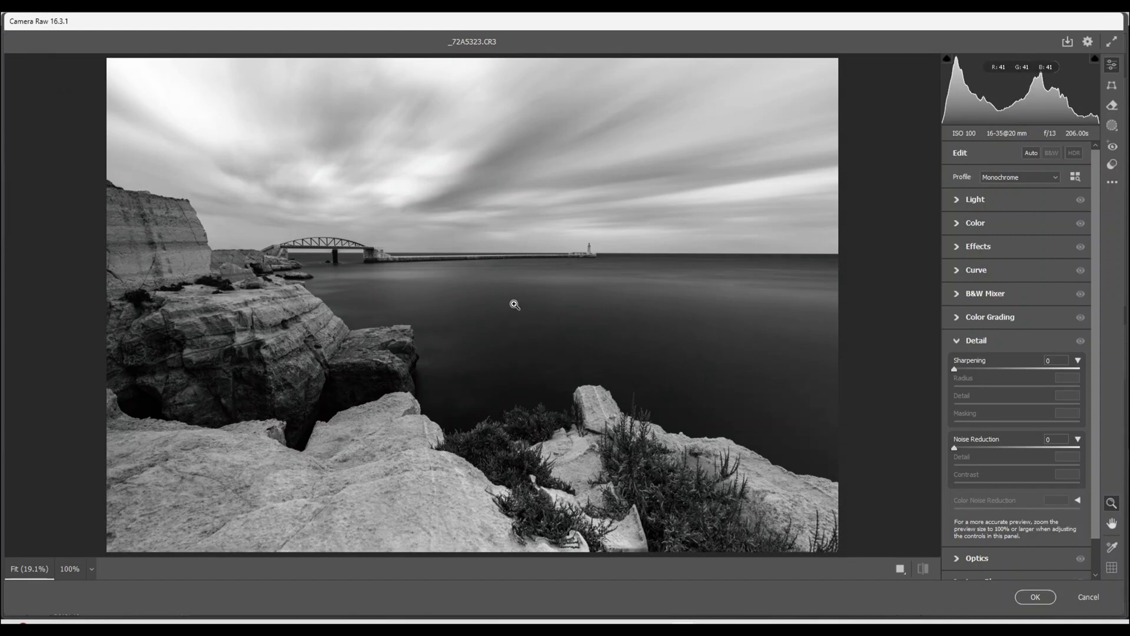
drag(515, 304, 495, 316)
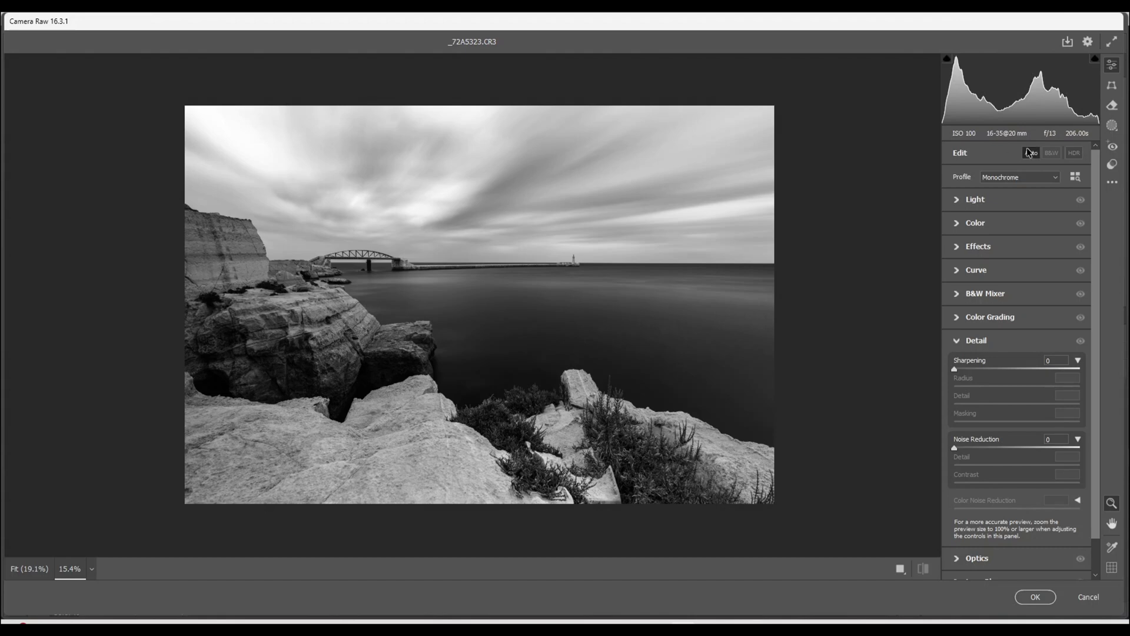
click(1112, 125)
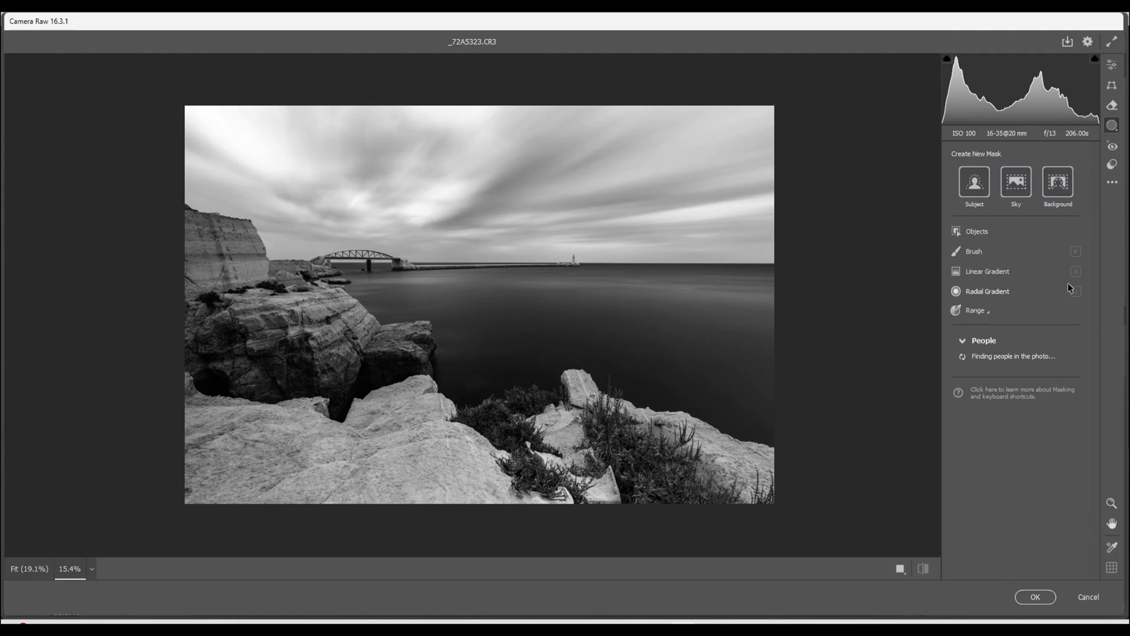
click(973, 270)
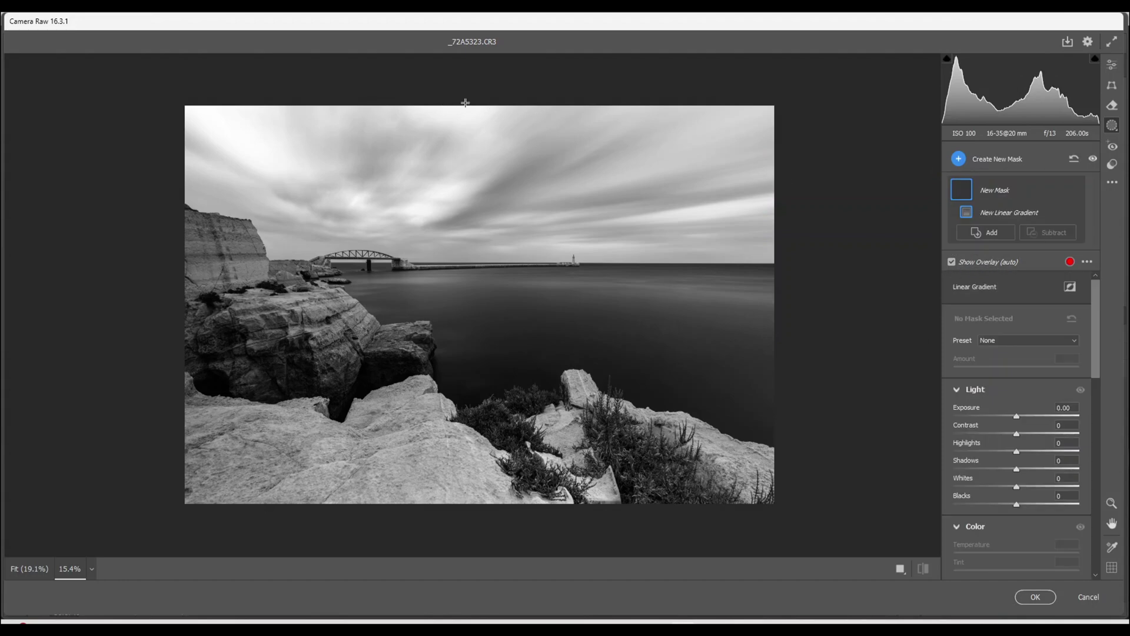
drag(465, 103, 465, 167)
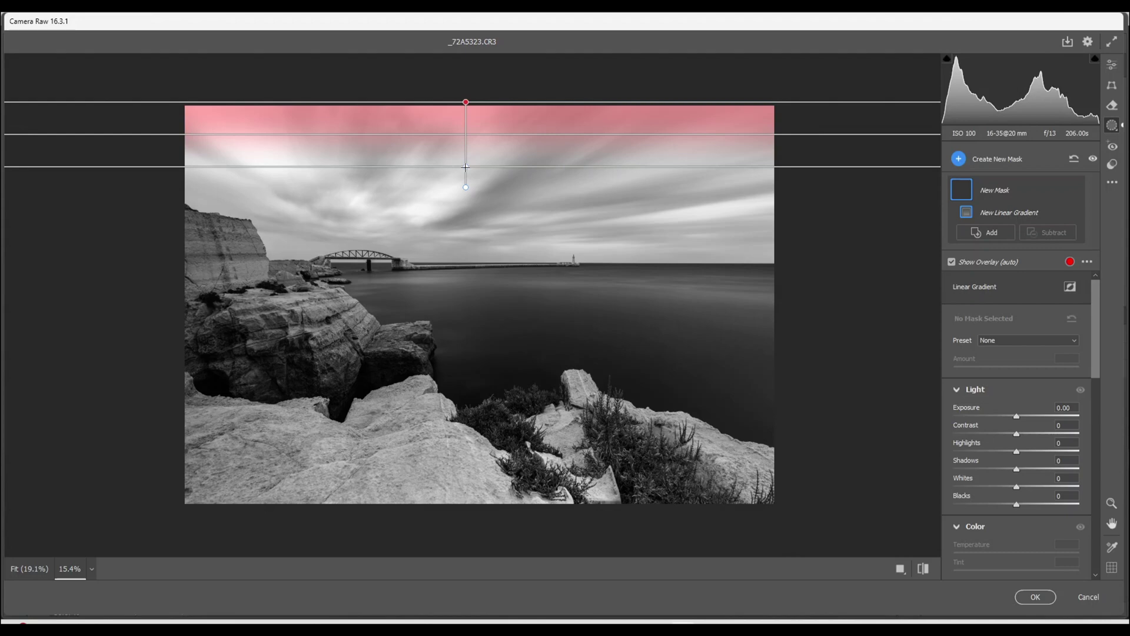
drag(465, 167, 480, 249)
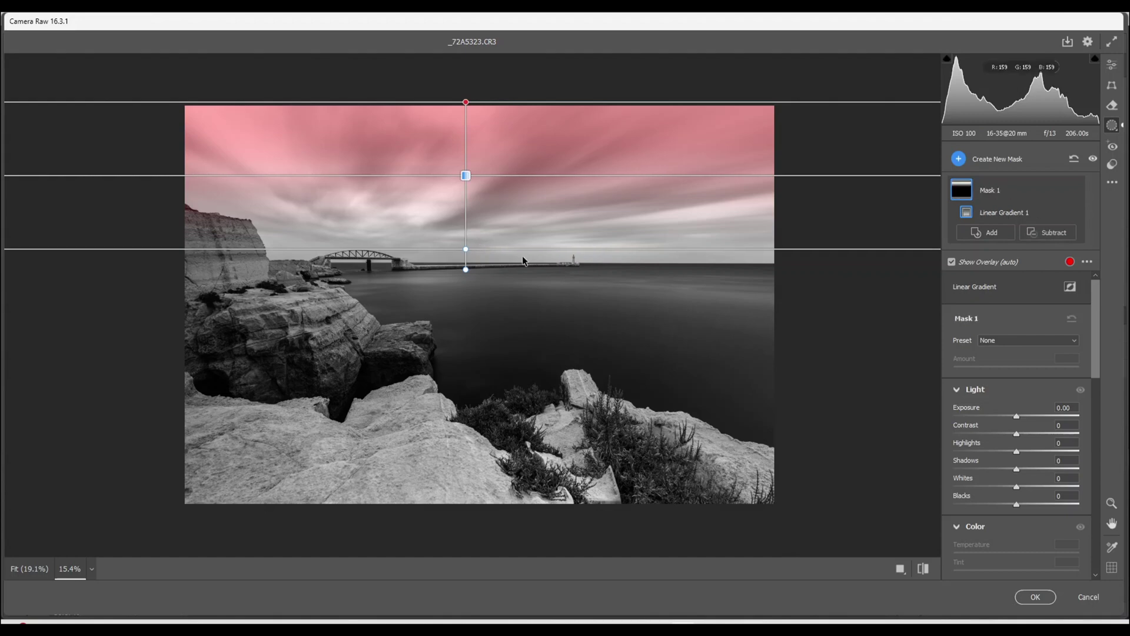
Set the sky gradient mask's Exposure to -2.45.
click(1017, 416)
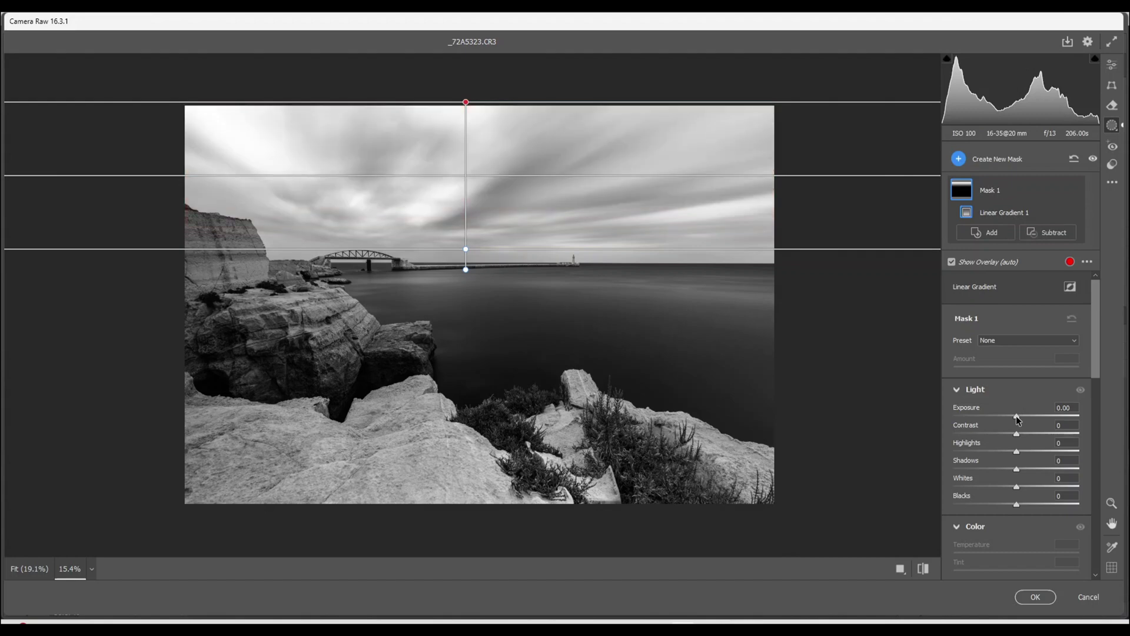
drag(1017, 417, 987, 421)
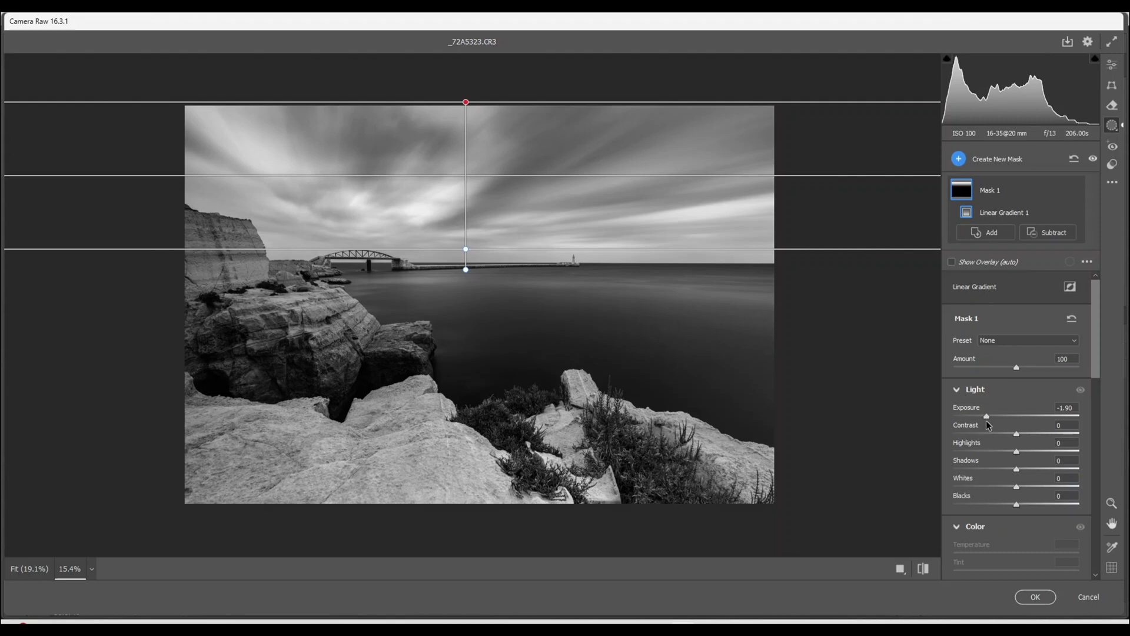
drag(987, 421, 978, 422)
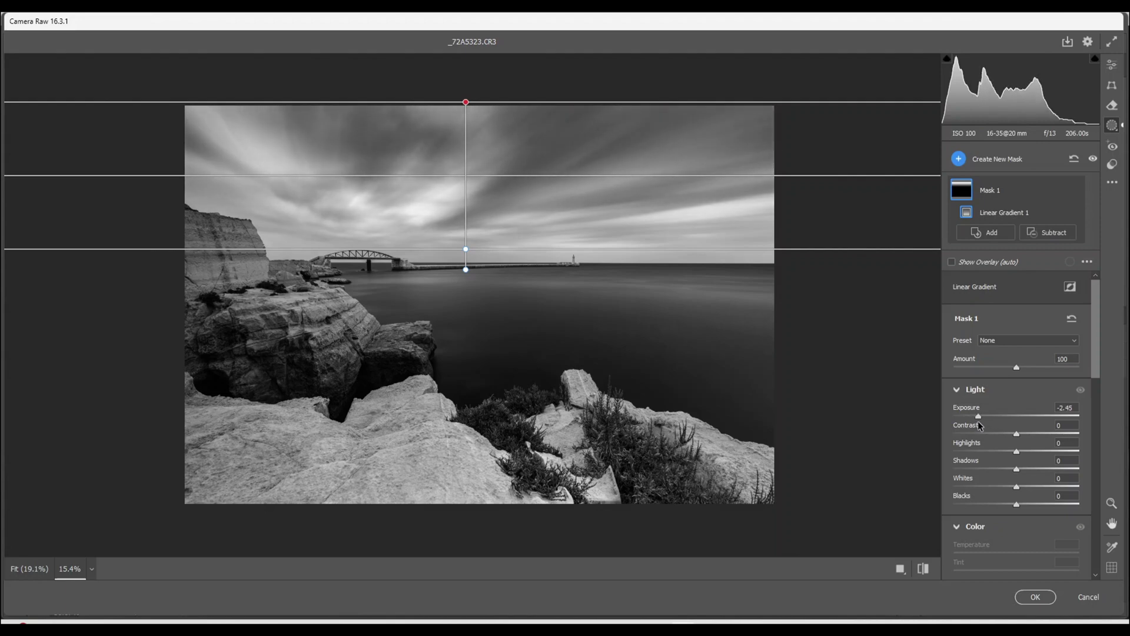
Add a second linear gradient mask over only the upper sky and set its Exposure to -1.45.
click(959, 161)
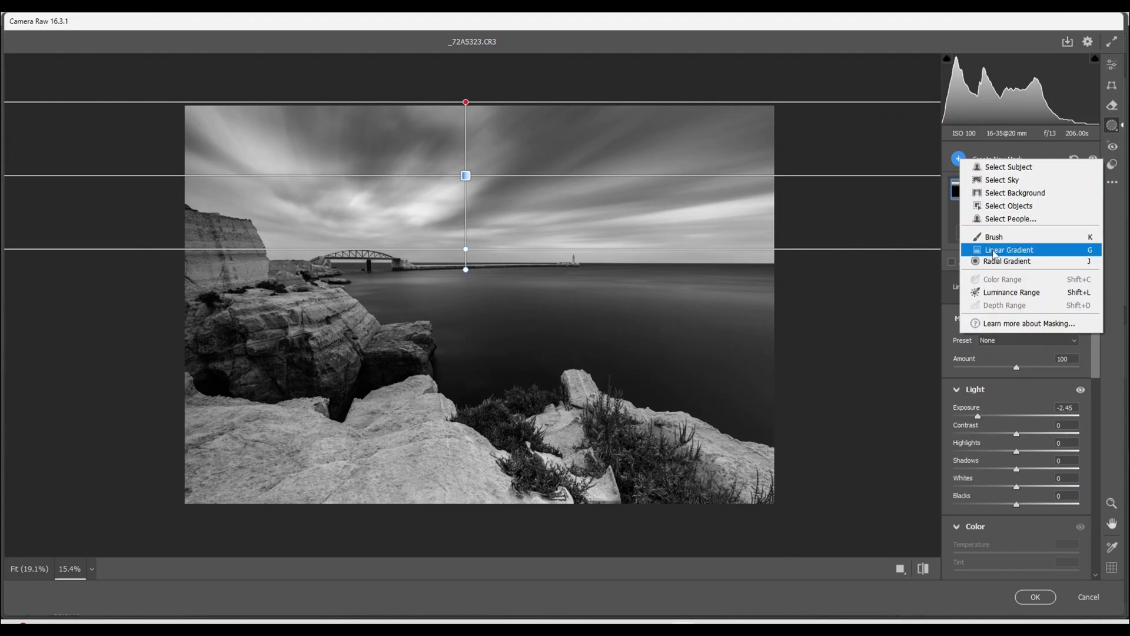
click(994, 250)
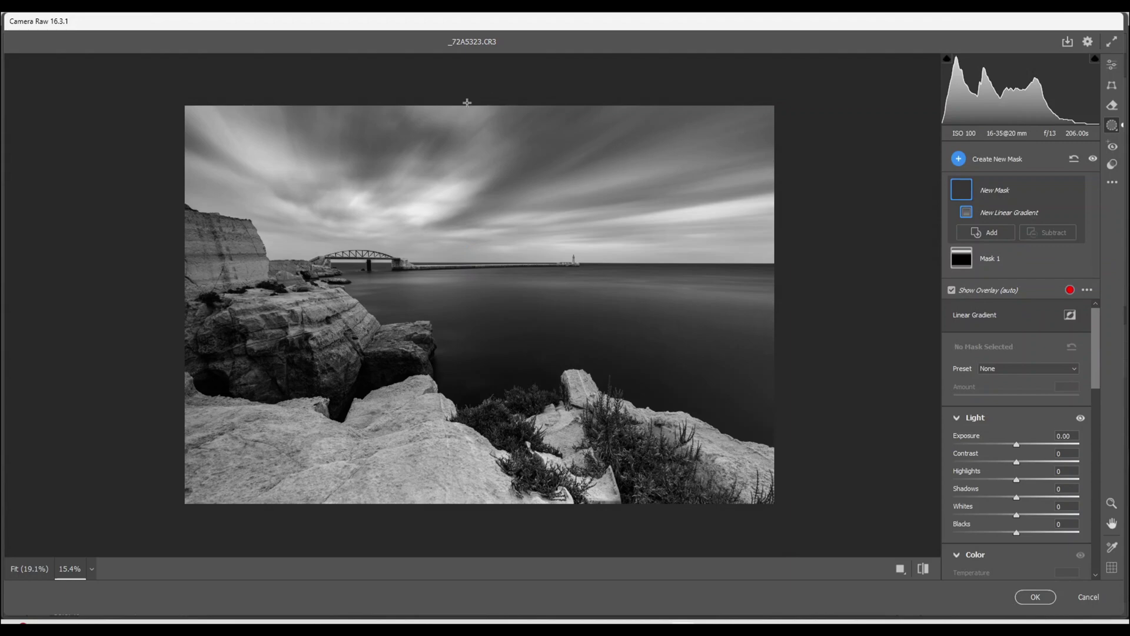
drag(467, 103, 466, 184)
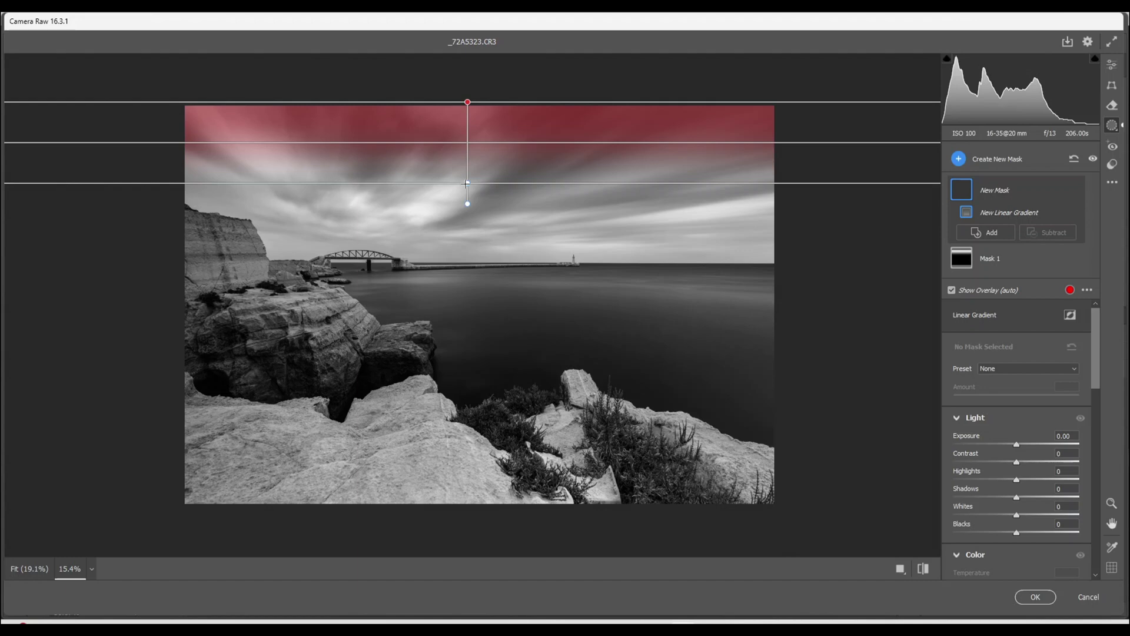
drag(466, 184, 467, 196)
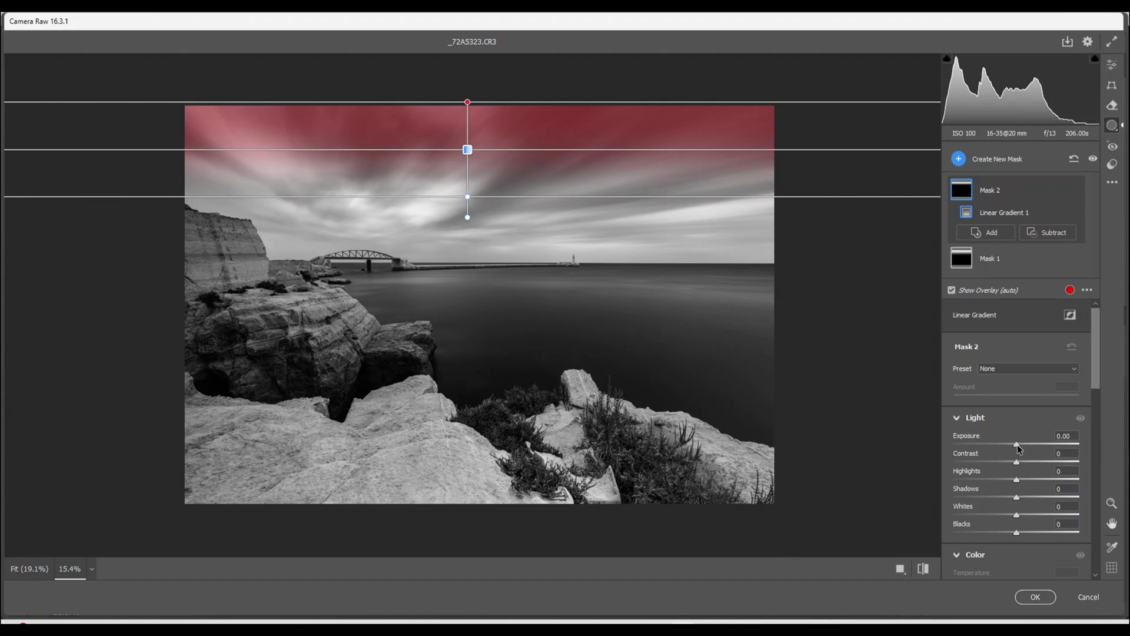
drag(1017, 444, 996, 445)
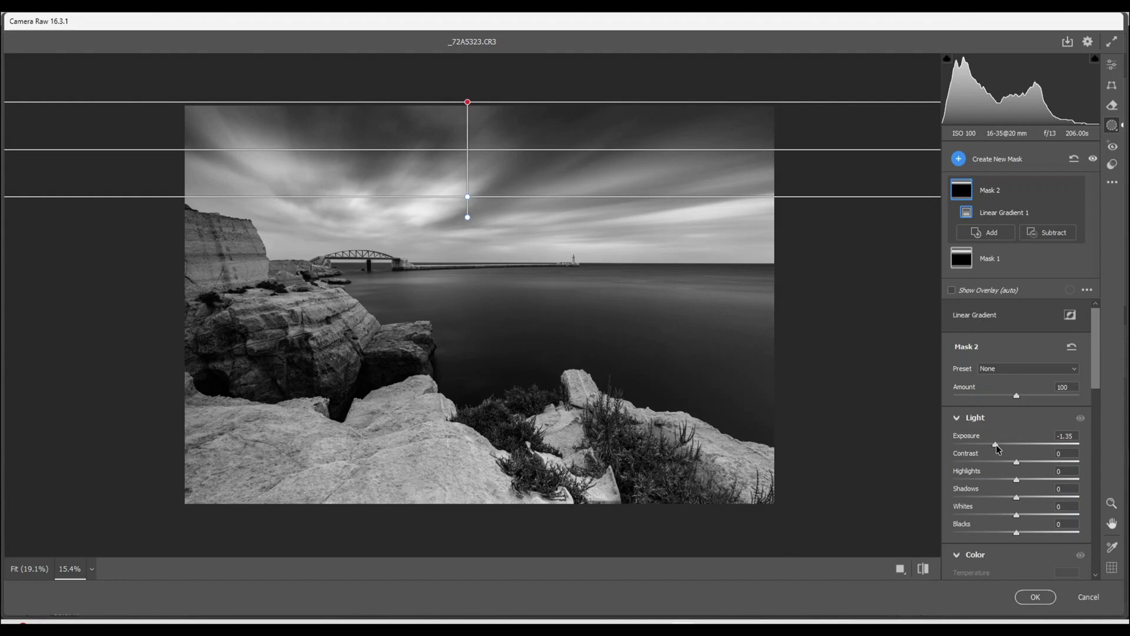
drag(996, 444, 993, 444)
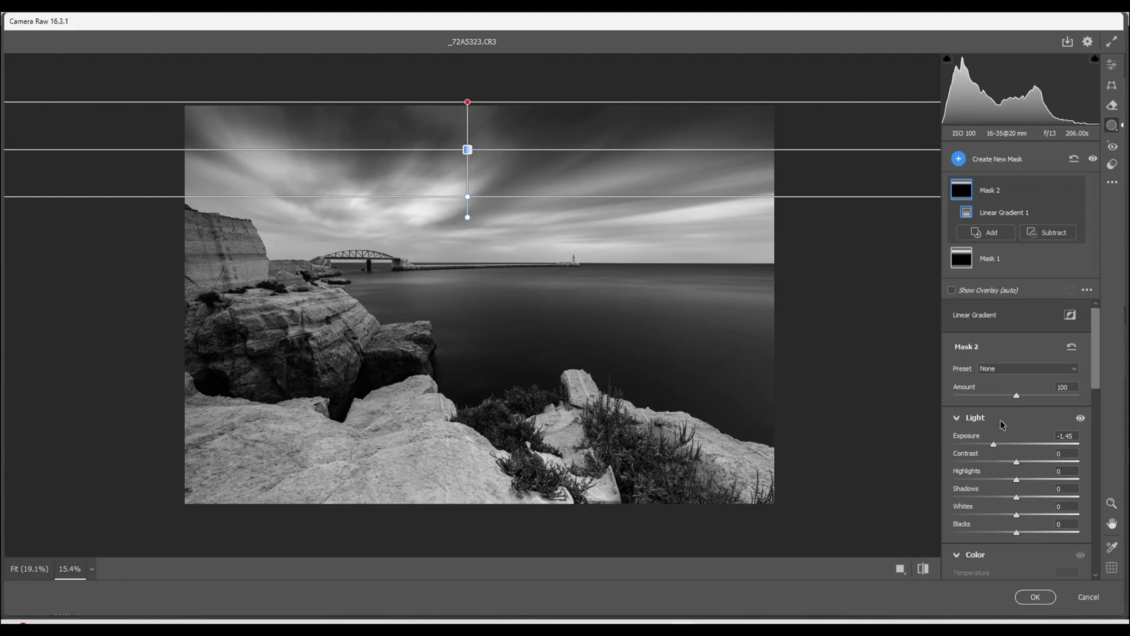
Add a third linear gradient mask rising from the photo's lower edge over the foreground rocks to just above the plants.
click(960, 160)
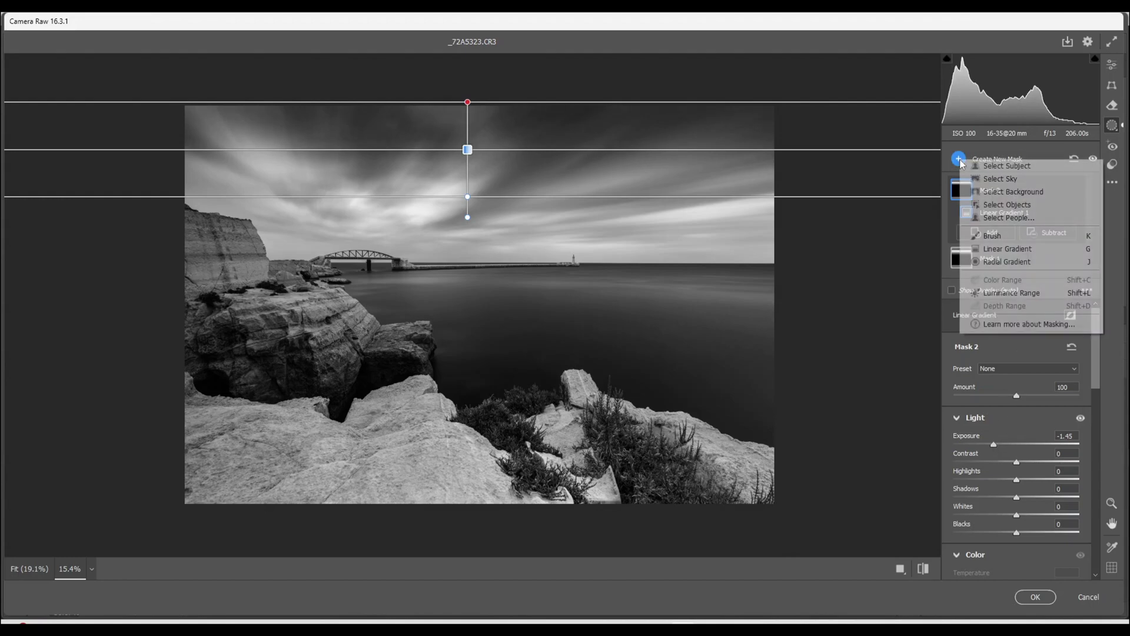
click(1003, 253)
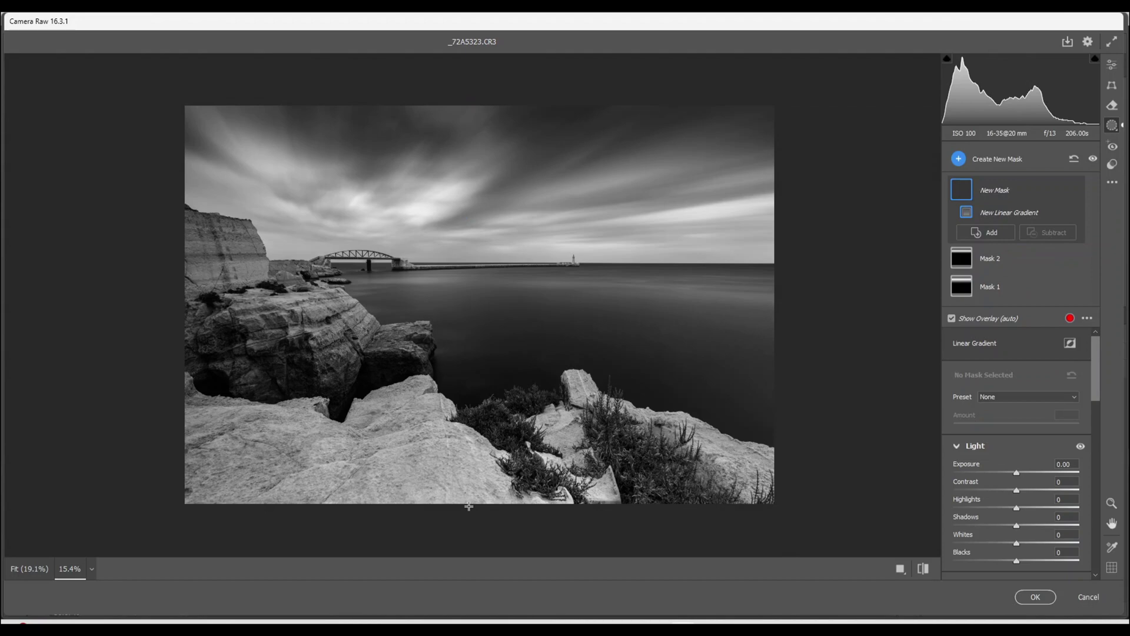
drag(470, 506, 466, 388)
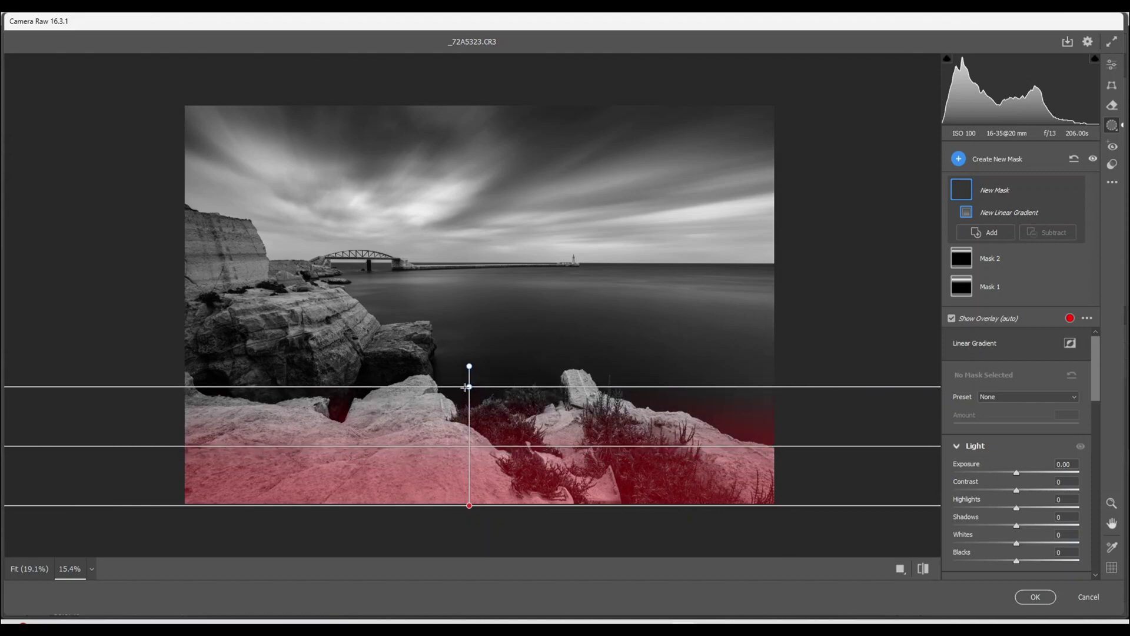
drag(465, 387, 465, 387)
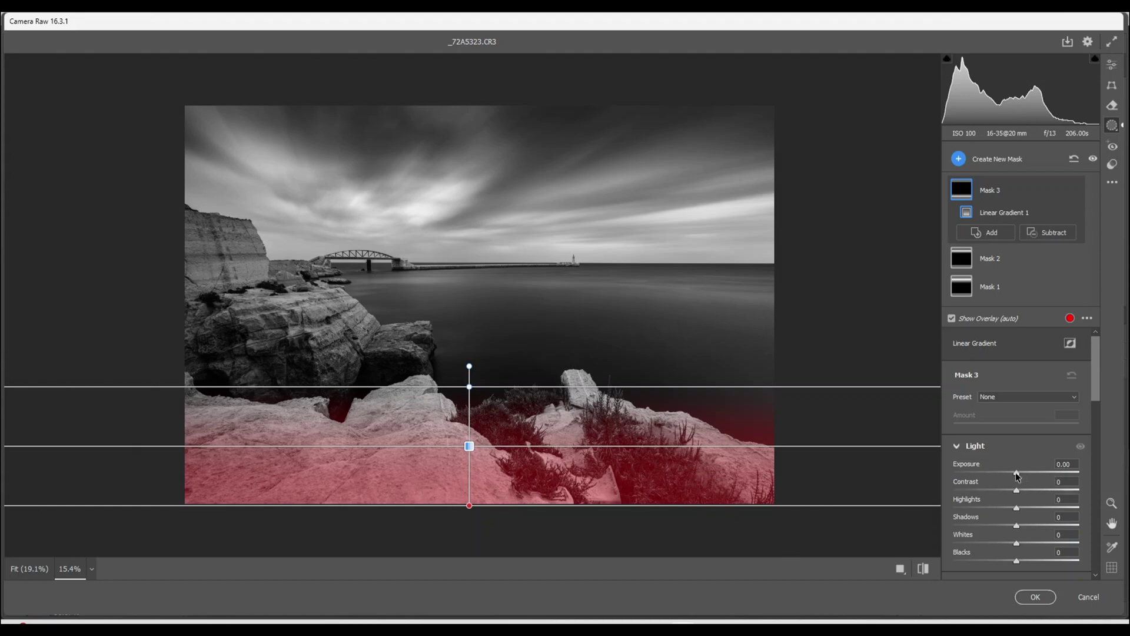
Set the foreground gradient mask's Exposure to -2.65.
drag(1017, 475, 975, 479)
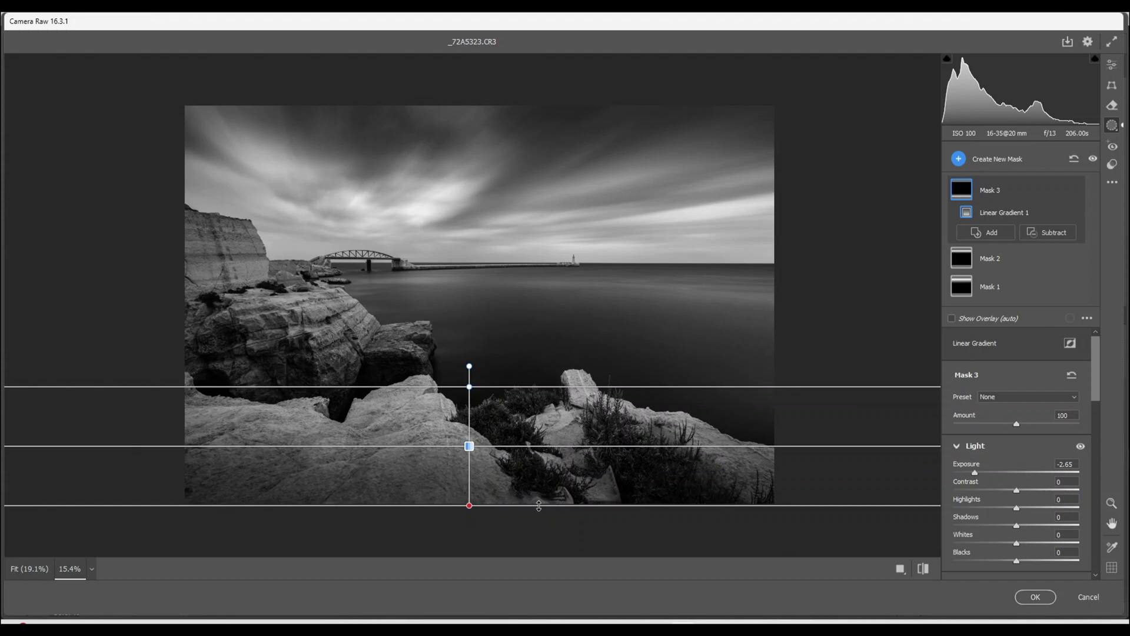
Add a wide, flat radial gradient mask centred just below the horizon, extending past both photo sides, and set its Exposure to +0.65.
click(958, 159)
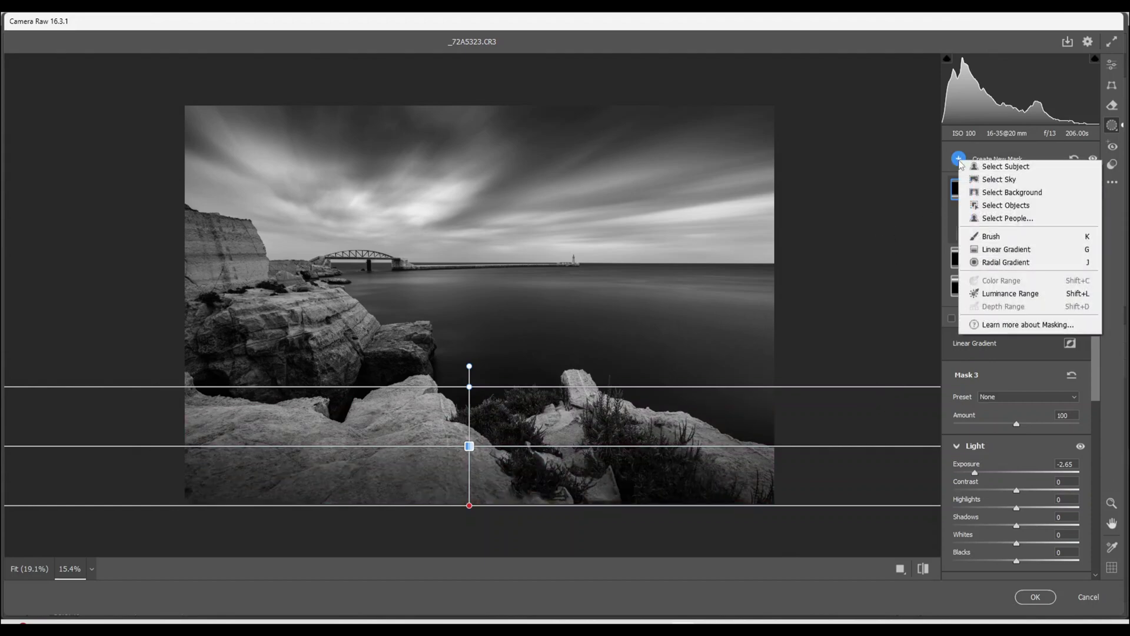
click(1002, 266)
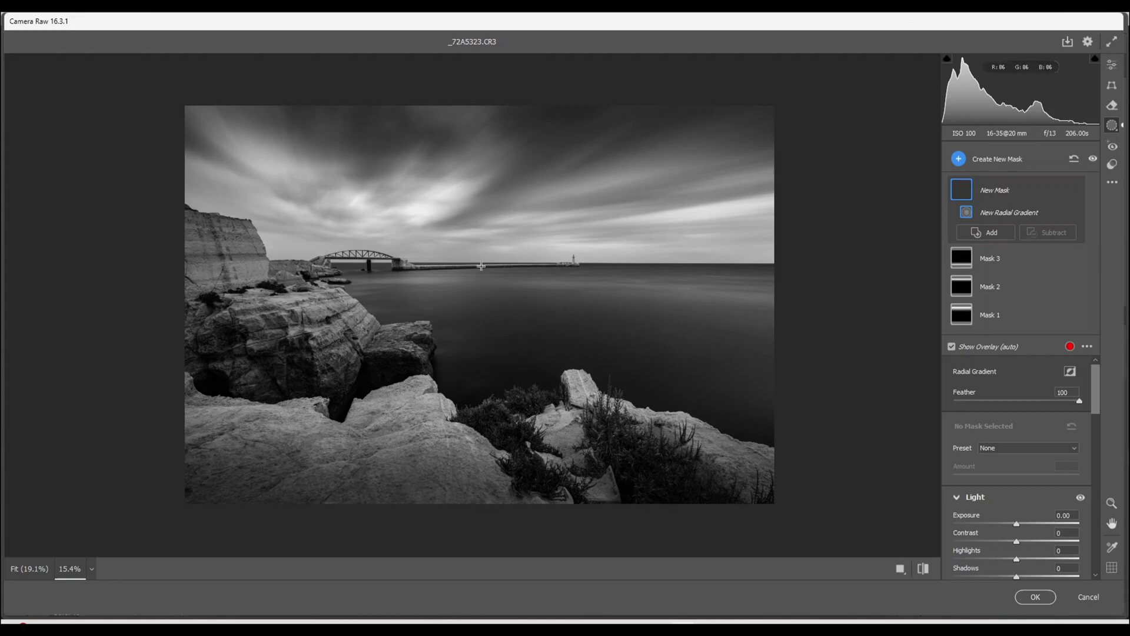
drag(489, 266, 723, 322)
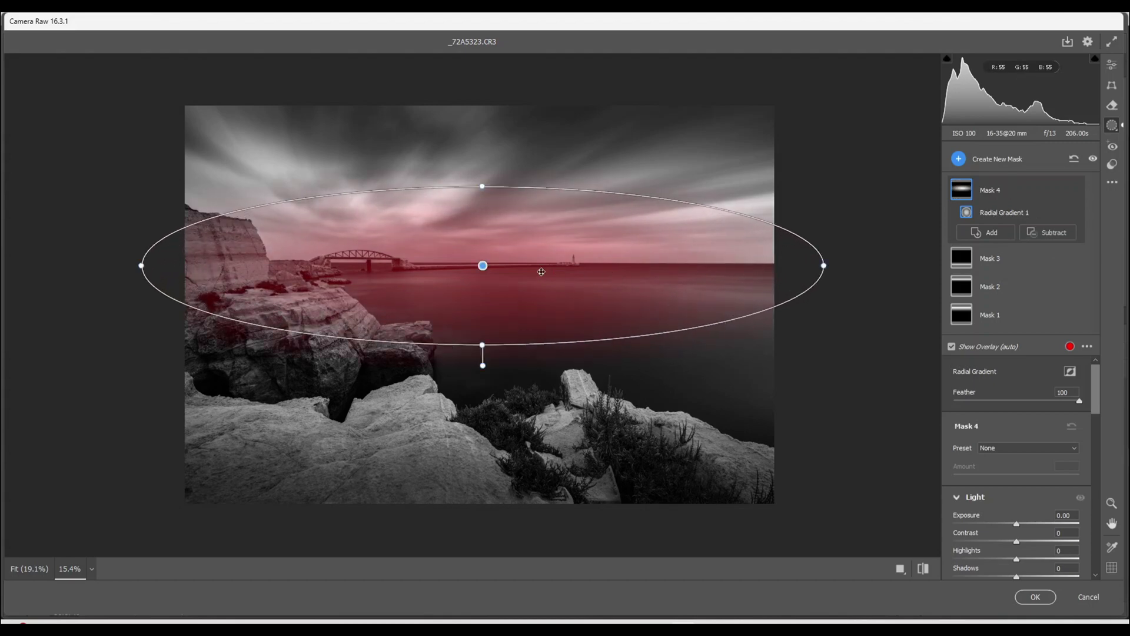
drag(484, 265, 483, 272)
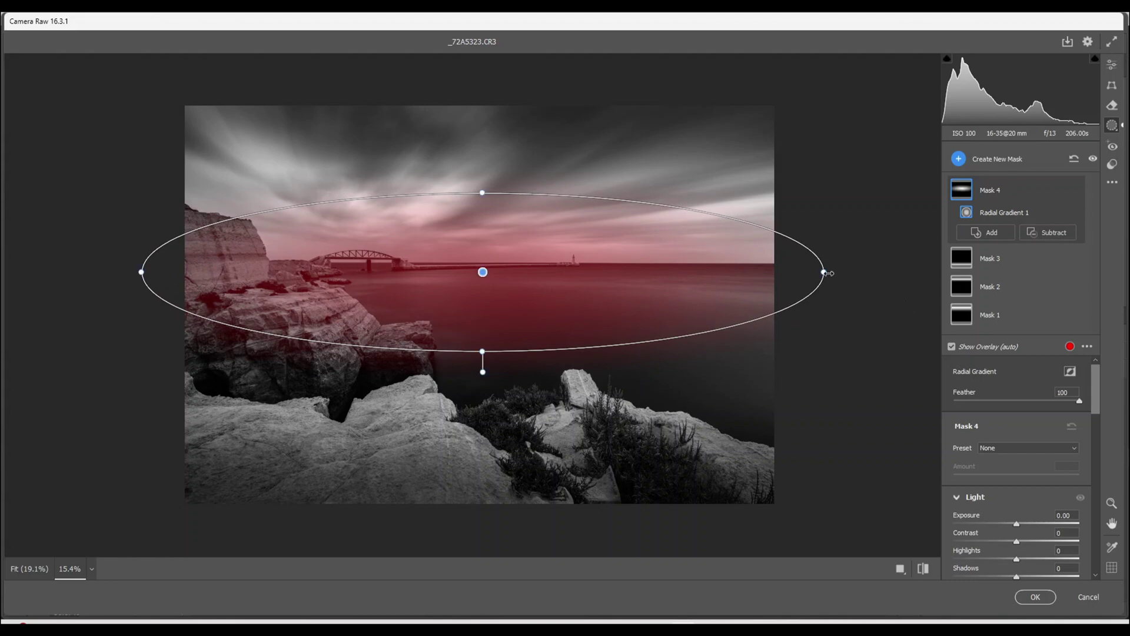
drag(824, 272, 838, 272)
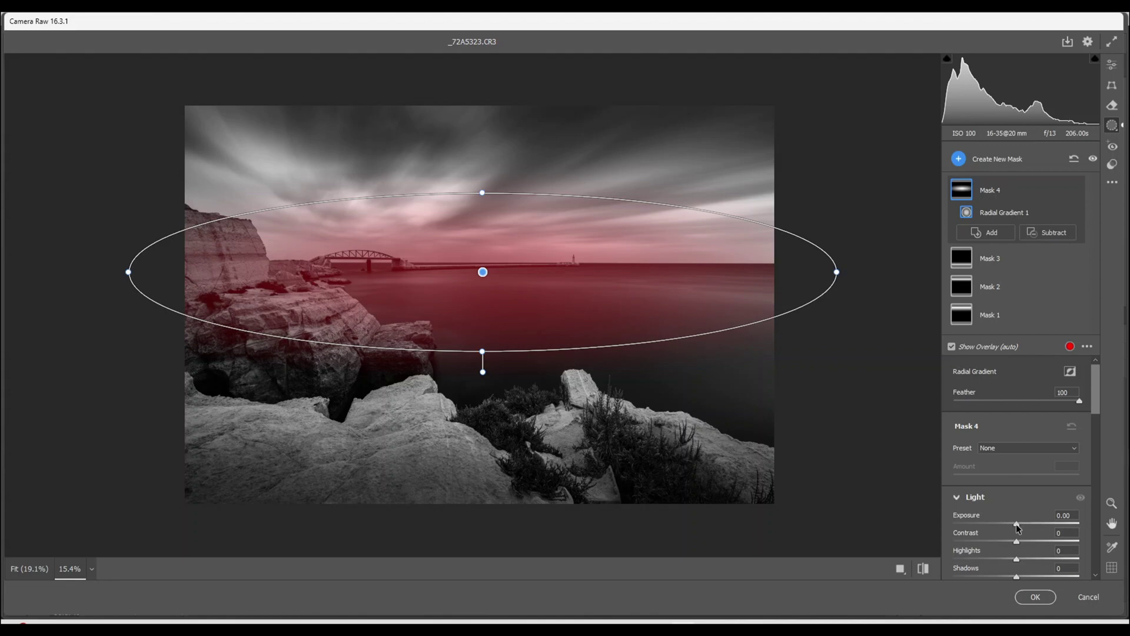
drag(1018, 528, 1030, 529)
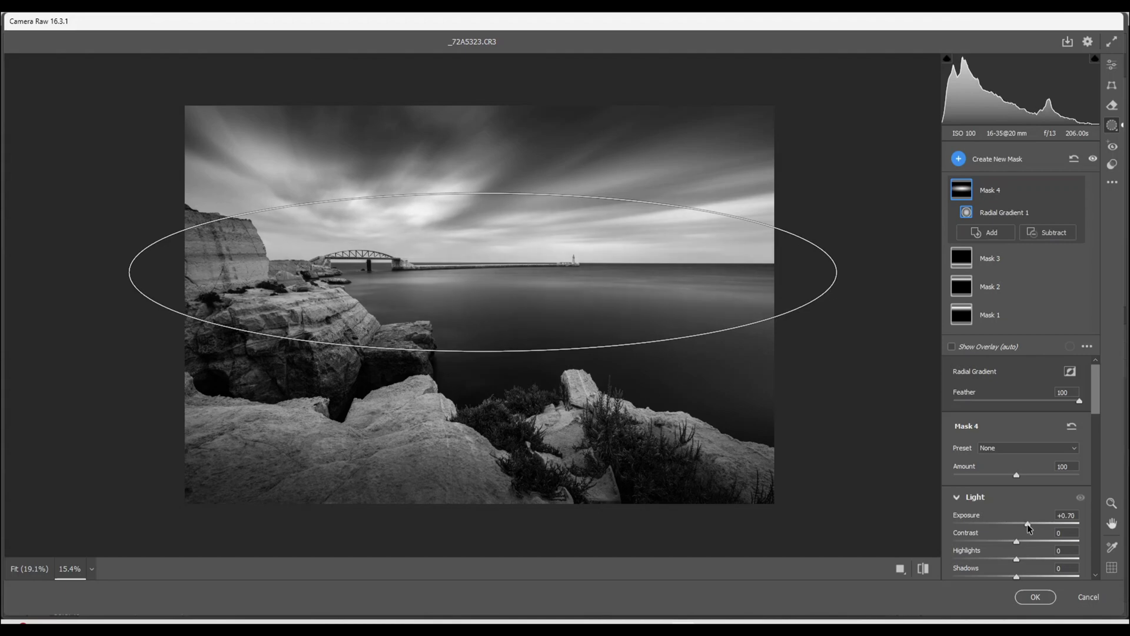
drag(1029, 528, 1029, 528)
Add a large radial gradient mask centred on the sea and spanning nearly the whole photo, and invert it to affect the edges.
click(960, 159)
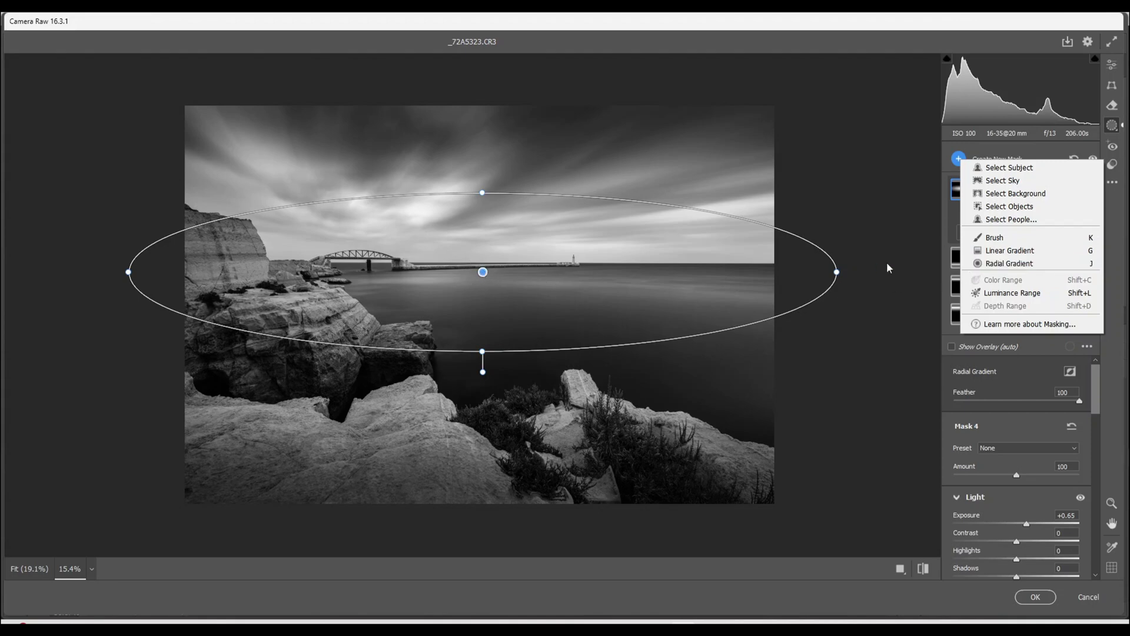
click(999, 268)
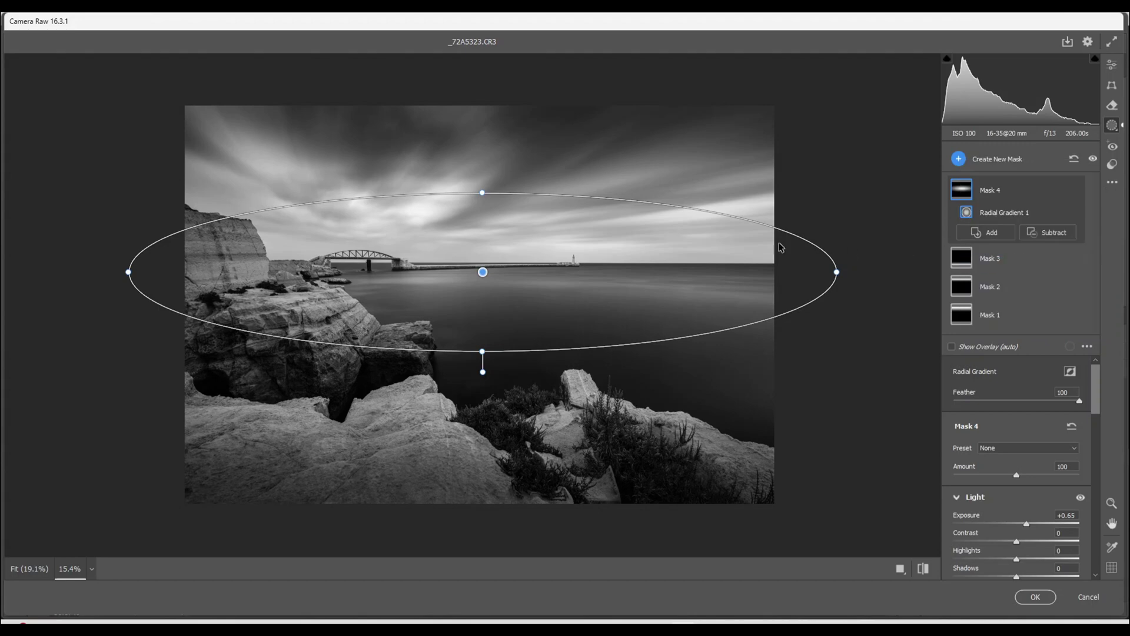
drag(482, 273, 685, 384)
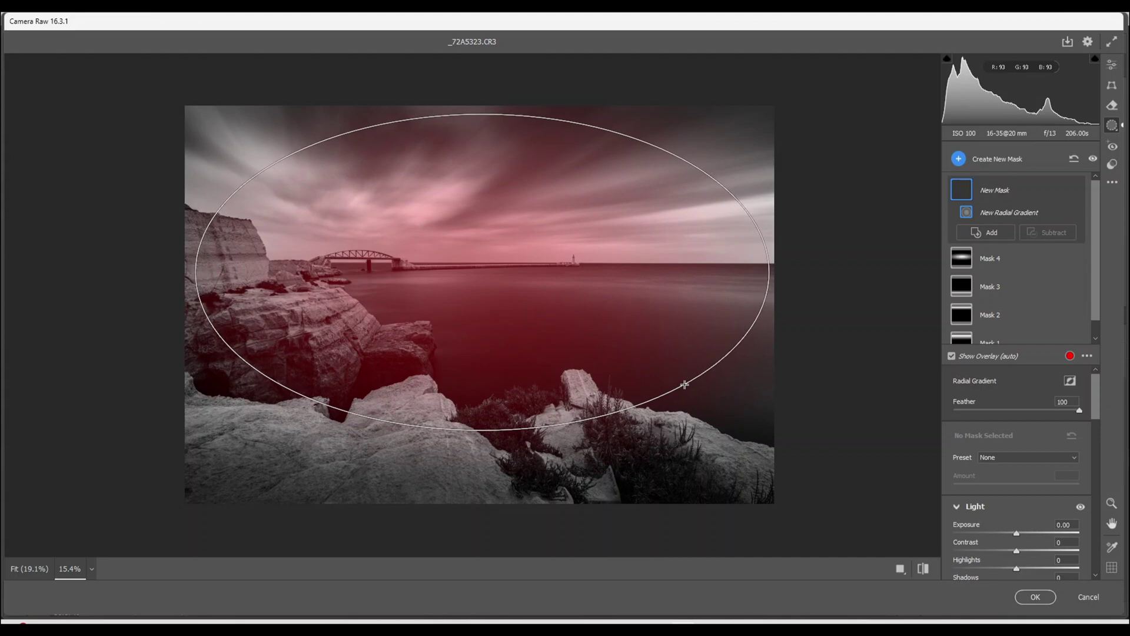
drag(685, 385, 687, 383)
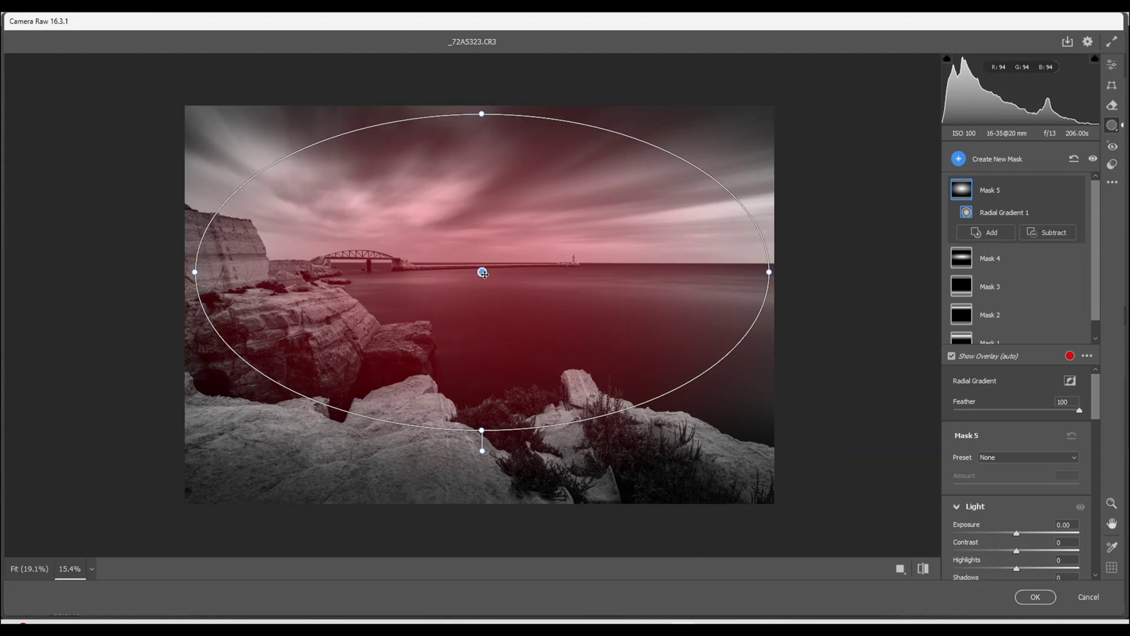
drag(483, 272, 483, 288)
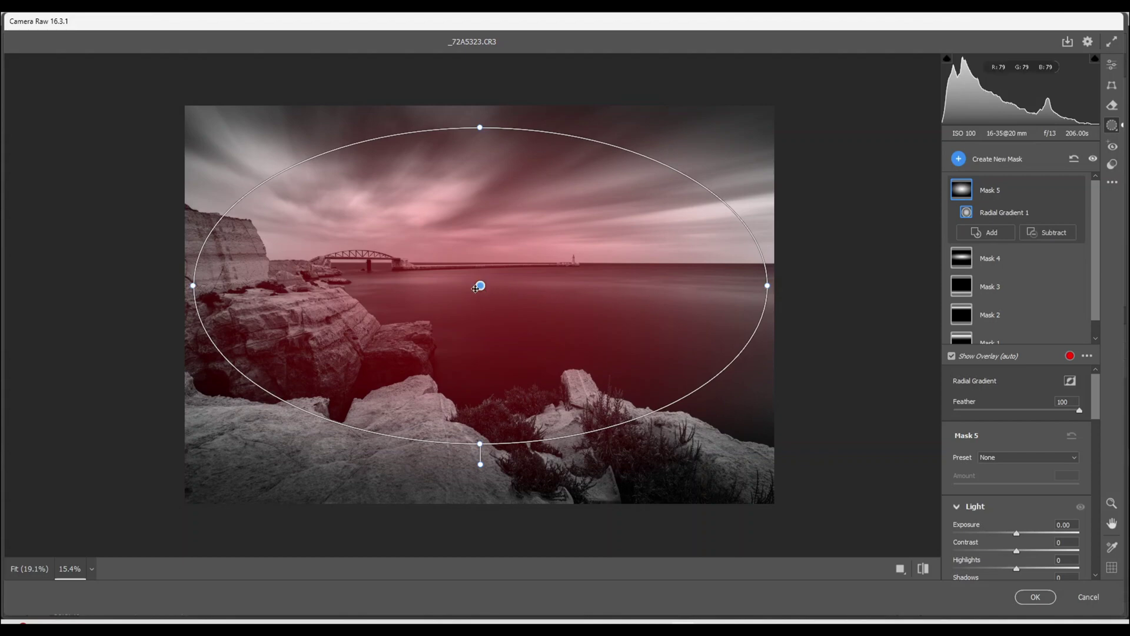
drag(478, 126, 477, 113)
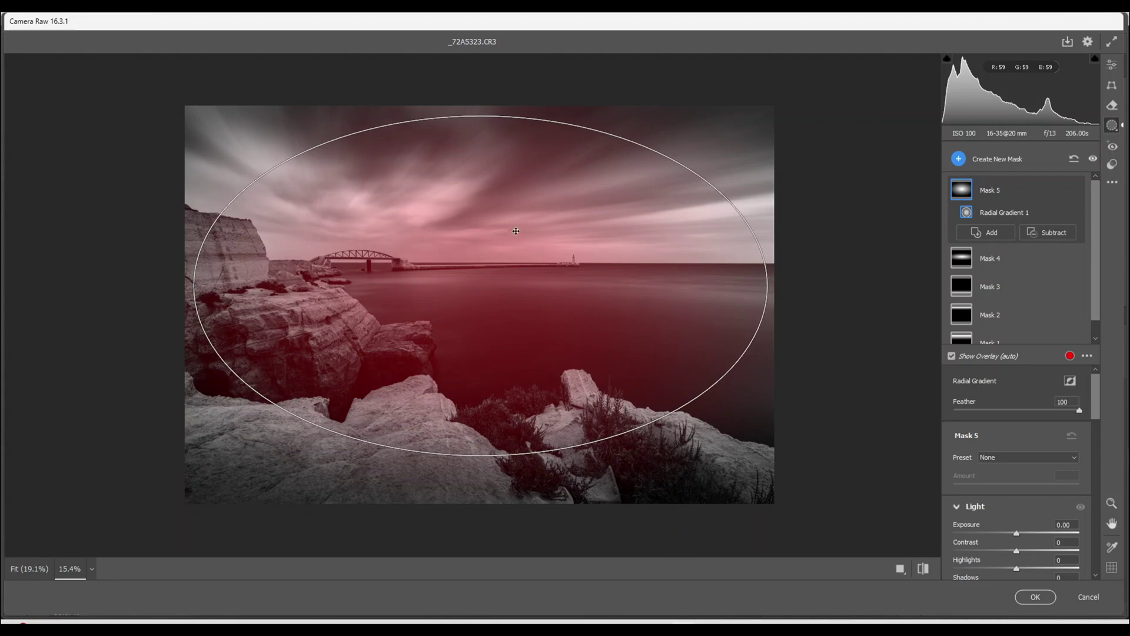
drag(481, 286, 481, 289)
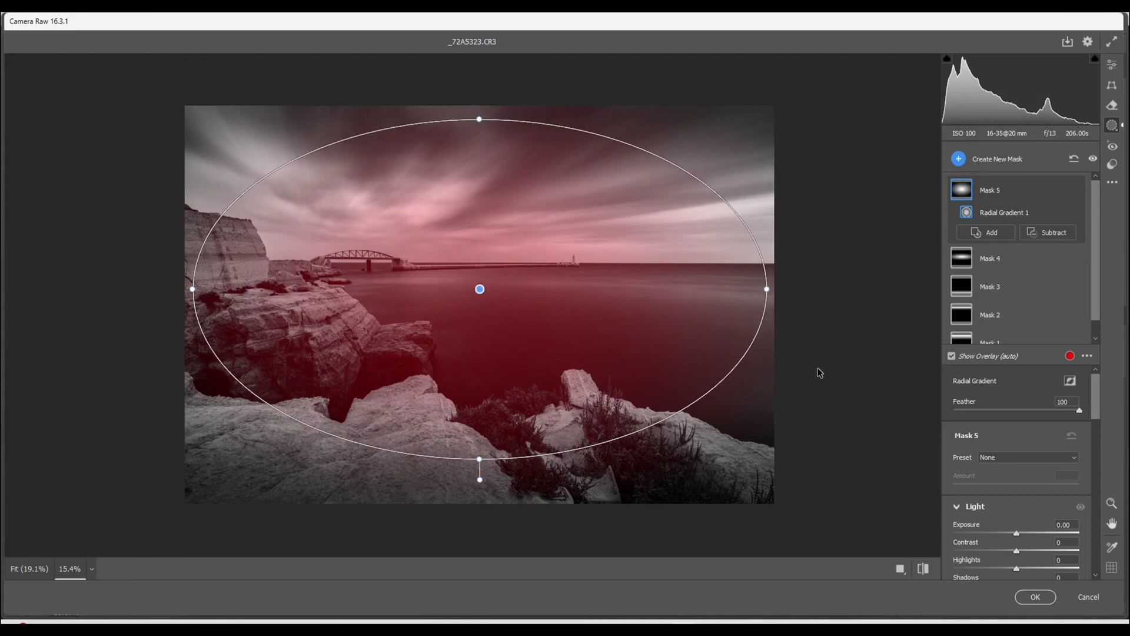
click(1070, 382)
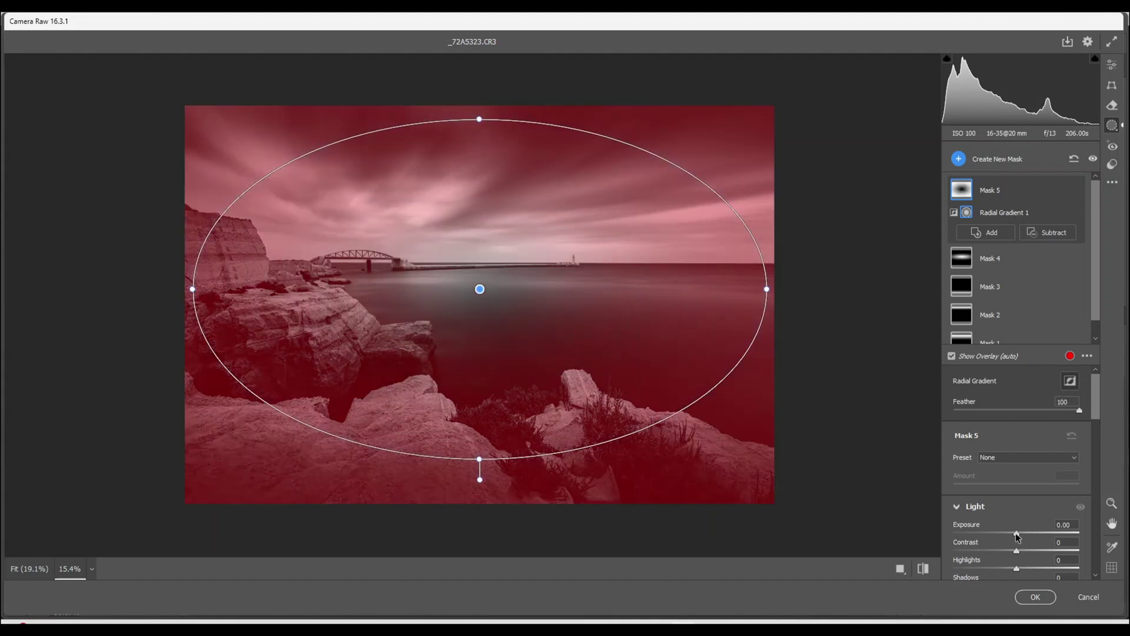
Set the inverted radial mask's Exposure to -0.70 and narrow its ellipse slightly so the darkening reaches further in from the sides.
drag(1018, 536, 1006, 535)
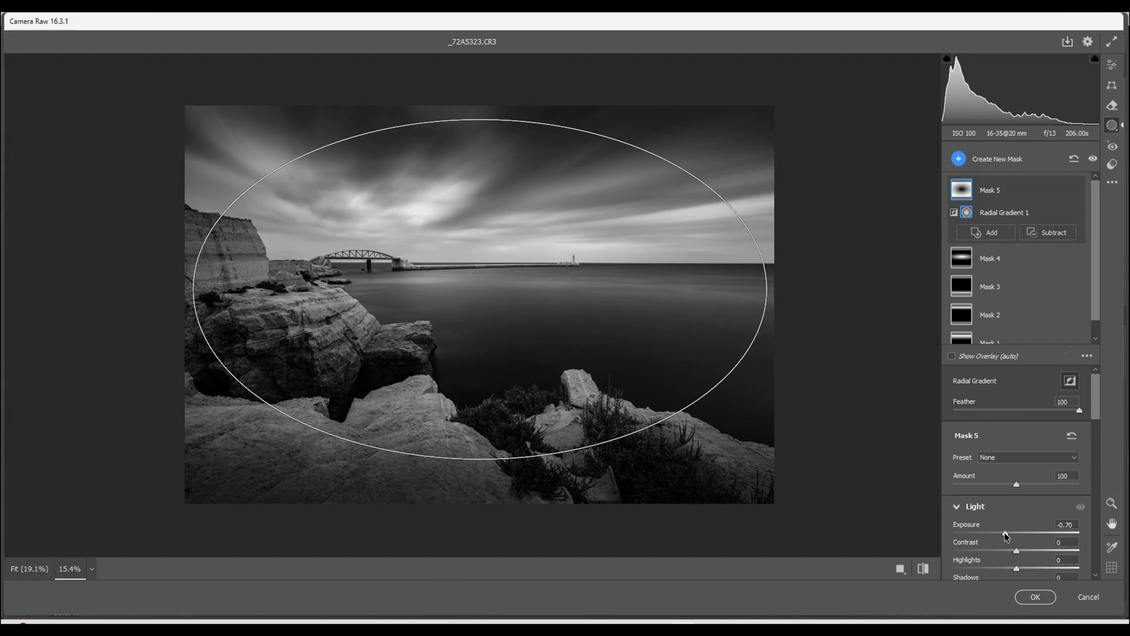
drag(1004, 532, 1005, 532)
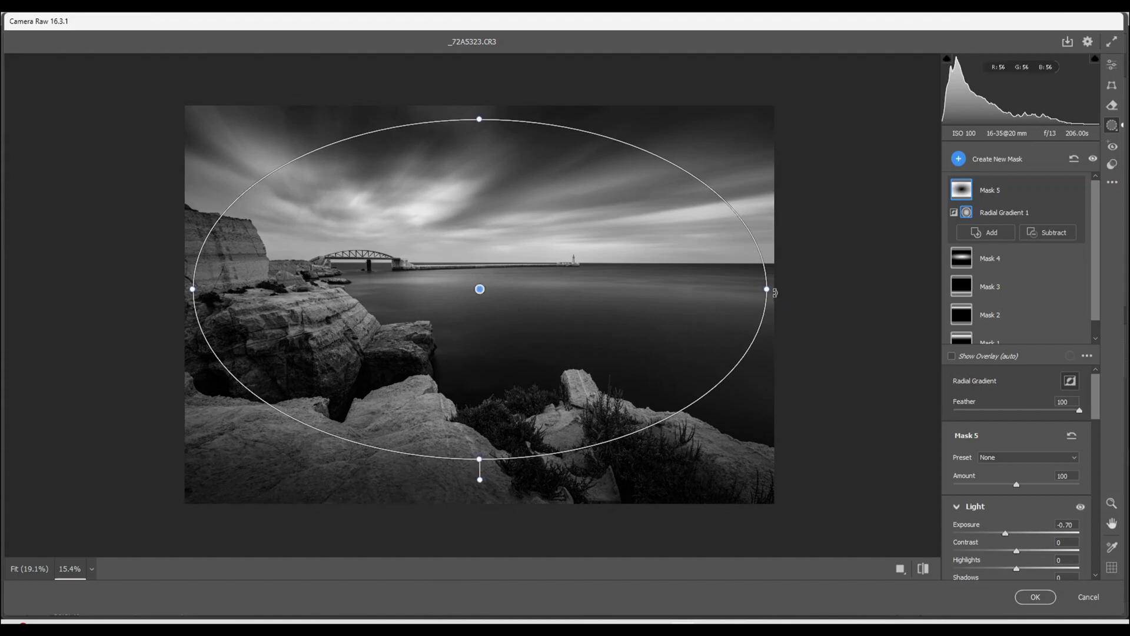
drag(769, 290, 807, 315)
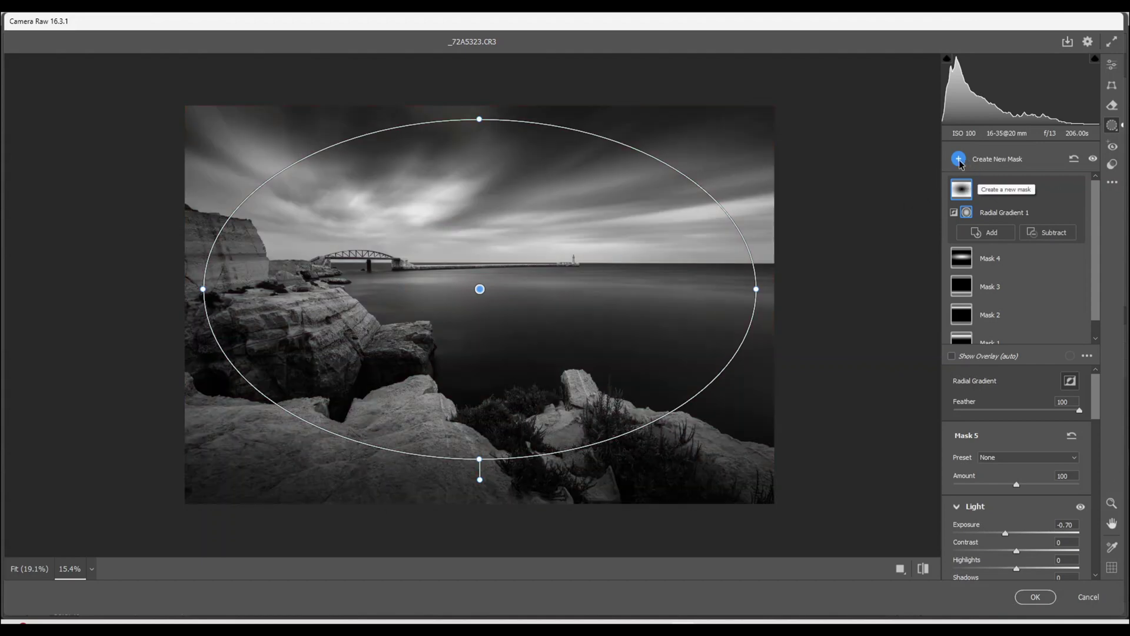
Add a brush mask with size 9 and paint over the cliff, foreground rocks and plants.
click(959, 159)
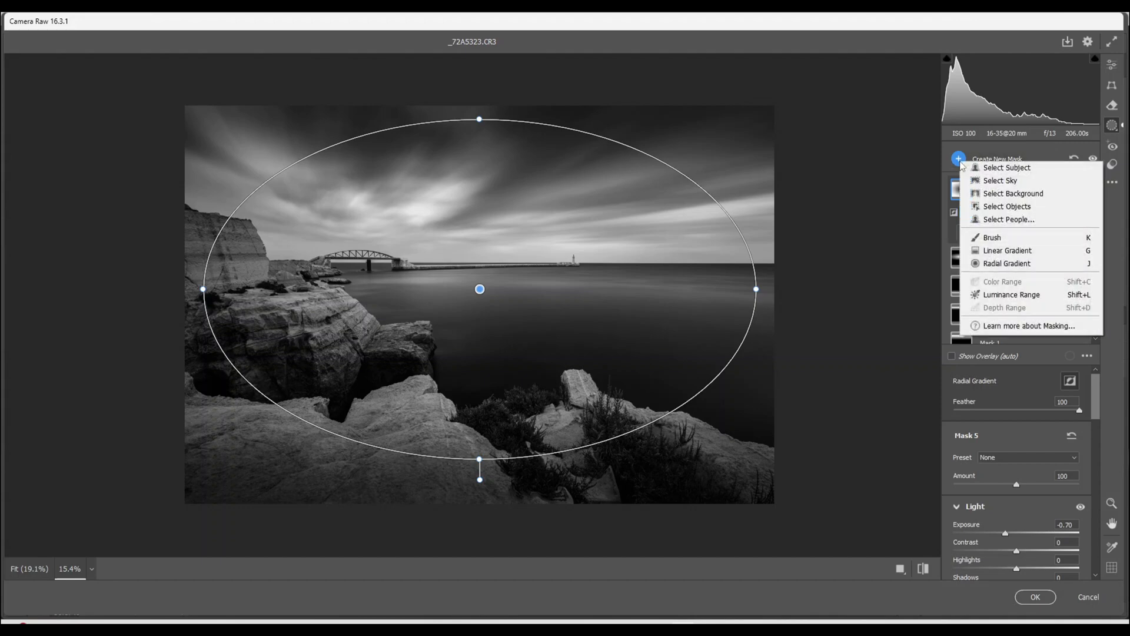
click(994, 240)
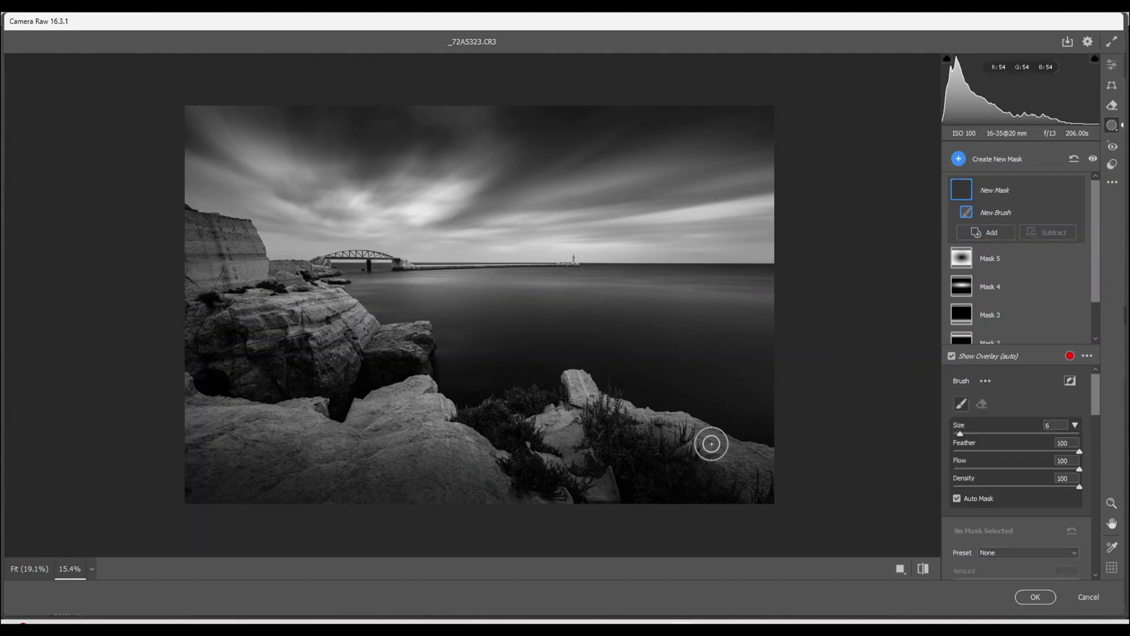
key(bracketright)
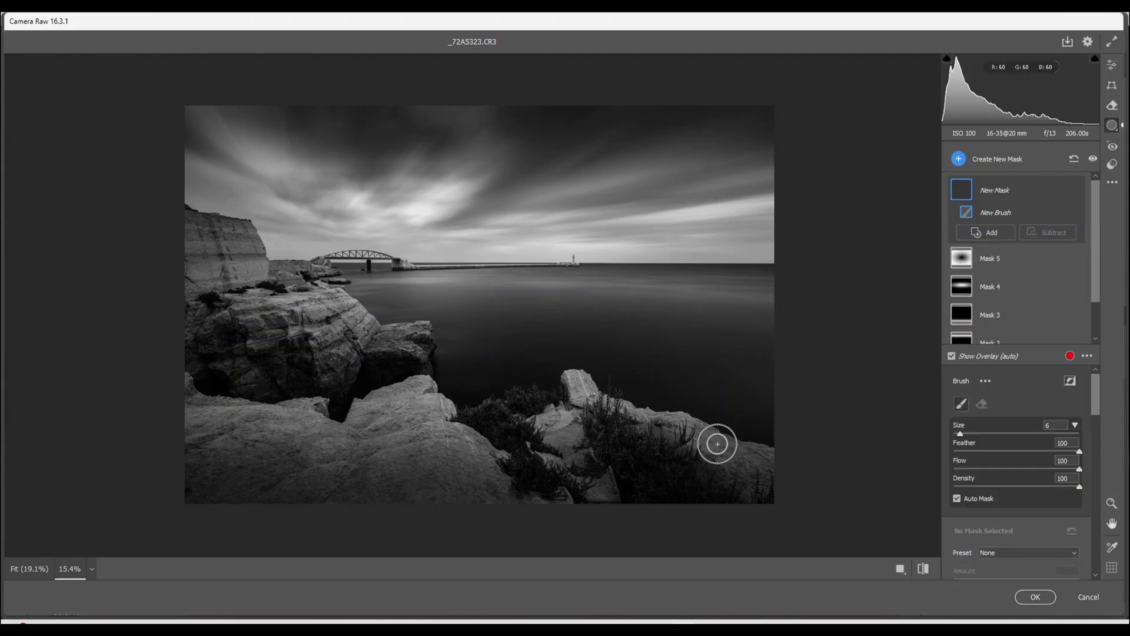
key(bracketright)
key(bracketright)
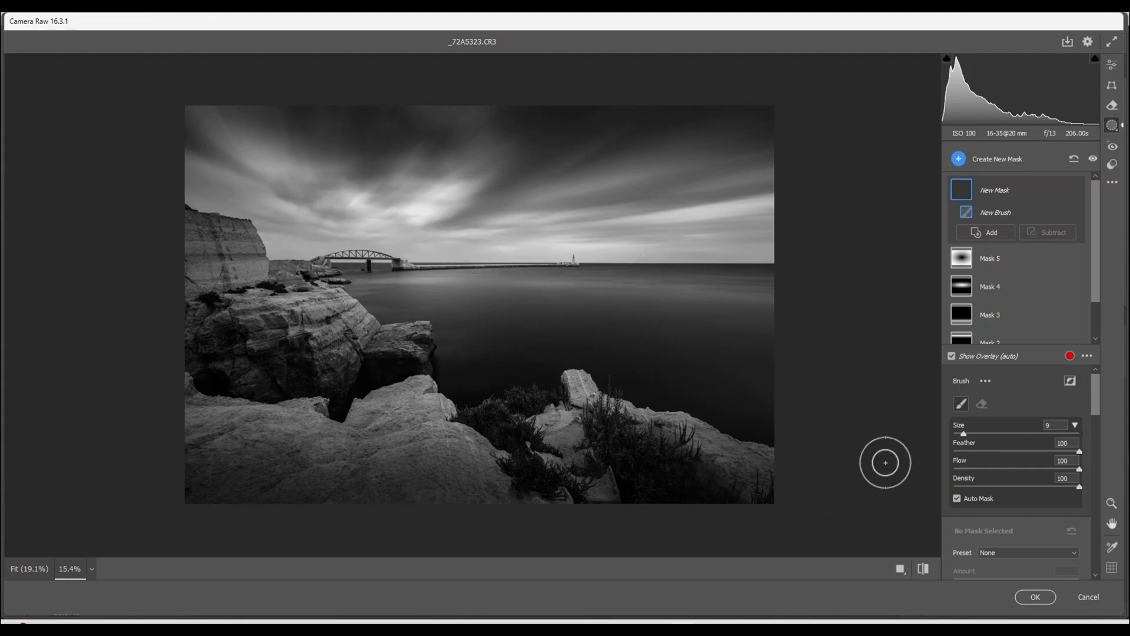
mouse_move(755, 486)
mouse_down()
mouse_move(619, 452)
mouse_move(486, 475)
mouse_move(437, 455)
mouse_move(413, 417)
mouse_move(357, 449)
mouse_move(240, 423)
mouse_move(212, 439)
mouse_move(288, 455)
mouse_move(214, 478)
mouse_move(762, 493)
mouse_move(643, 482)
mouse_move(595, 458)
mouse_move(394, 470)
mouse_move(385, 442)
mouse_move(331, 439)
mouse_move(311, 398)
mouse_move(225, 404)
mouse_move(194, 313)
mouse_move(210, 260)
mouse_move(229, 308)
mouse_move(270, 322)
mouse_move(293, 313)
mouse_move(275, 314)
mouse_move(326, 339)
mouse_move(303, 393)
mouse_move(368, 394)
mouse_move(384, 360)
mouse_move(275, 315)
mouse_move(229, 257)
mouse_up()
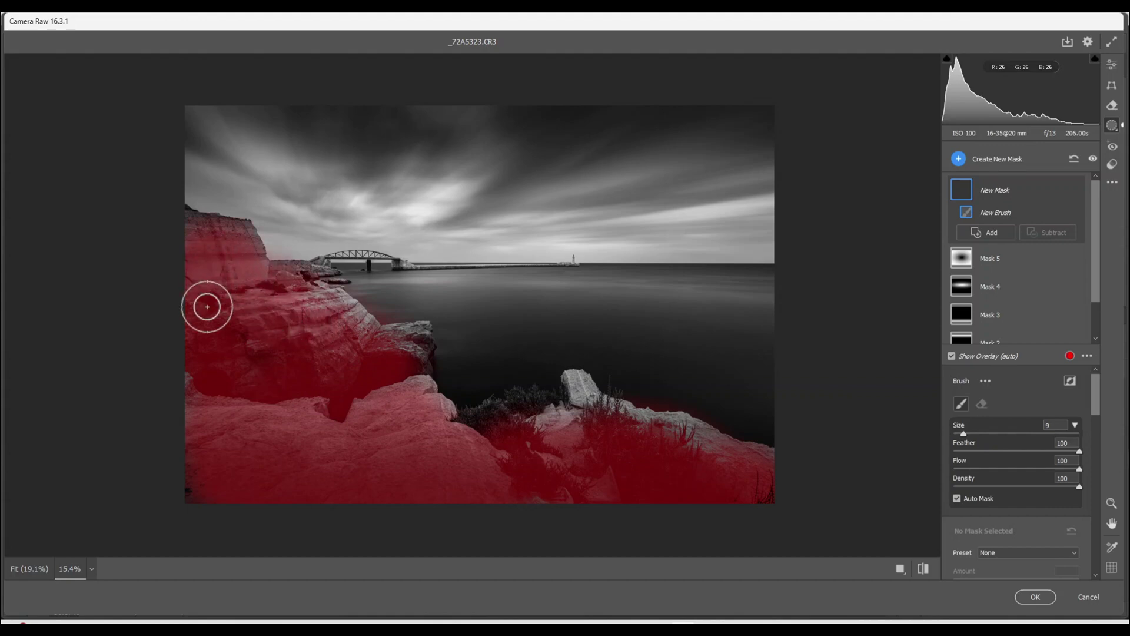
mouse_move(802, 490)
mouse_down()
mouse_move(699, 480)
mouse_move(676, 451)
mouse_move(592, 440)
mouse_move(528, 449)
mouse_move(550, 455)
mouse_move(539, 473)
mouse_move(498, 471)
mouse_move(530, 454)
mouse_move(540, 429)
mouse_move(483, 443)
mouse_up()
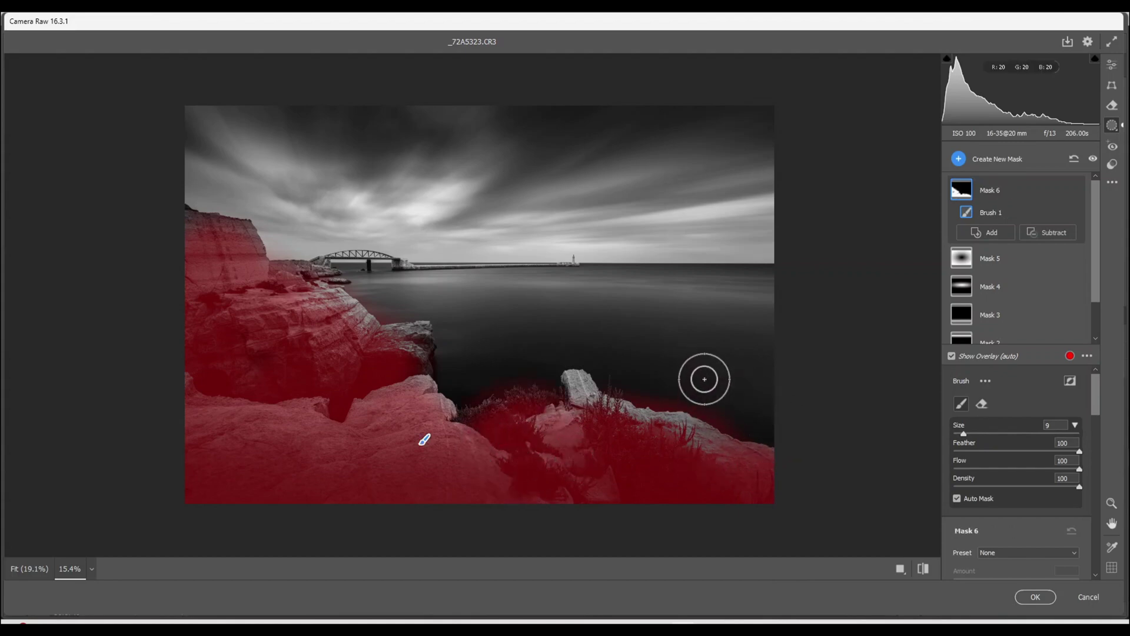
Subtract from the rock mask with a brush dab over the water beside the upright boulder.
click(1061, 234)
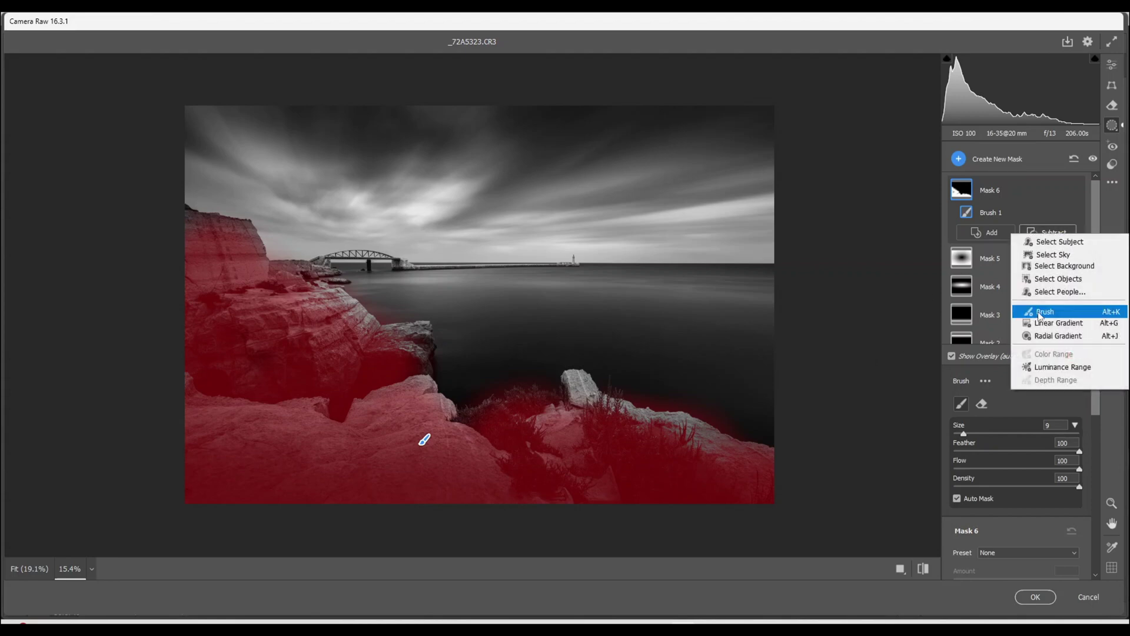
click(1042, 312)
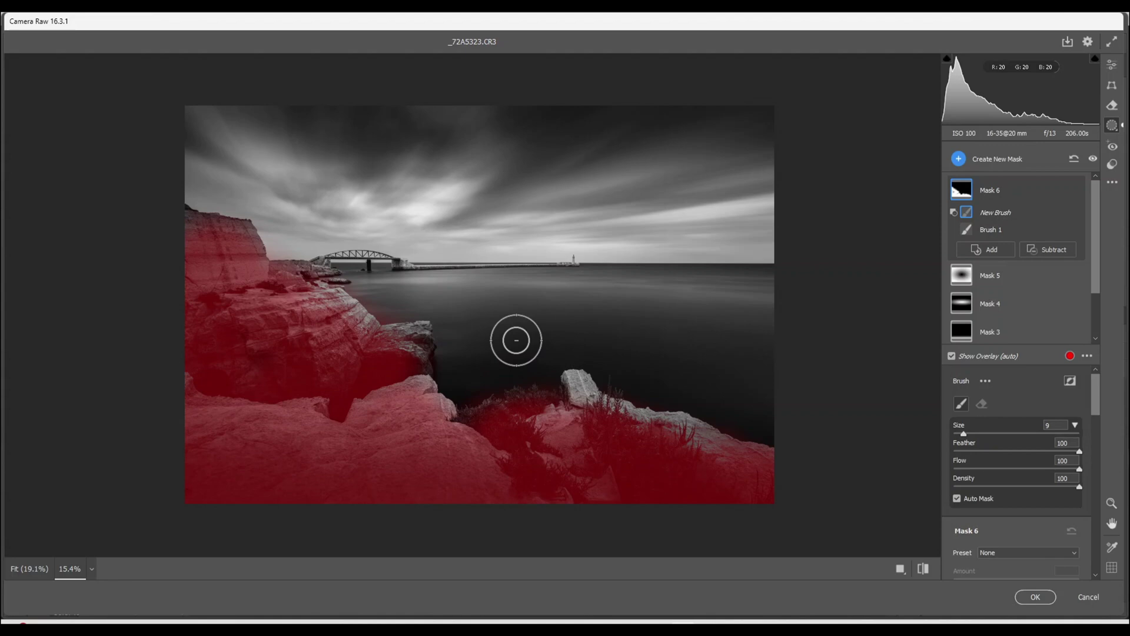
click(636, 373)
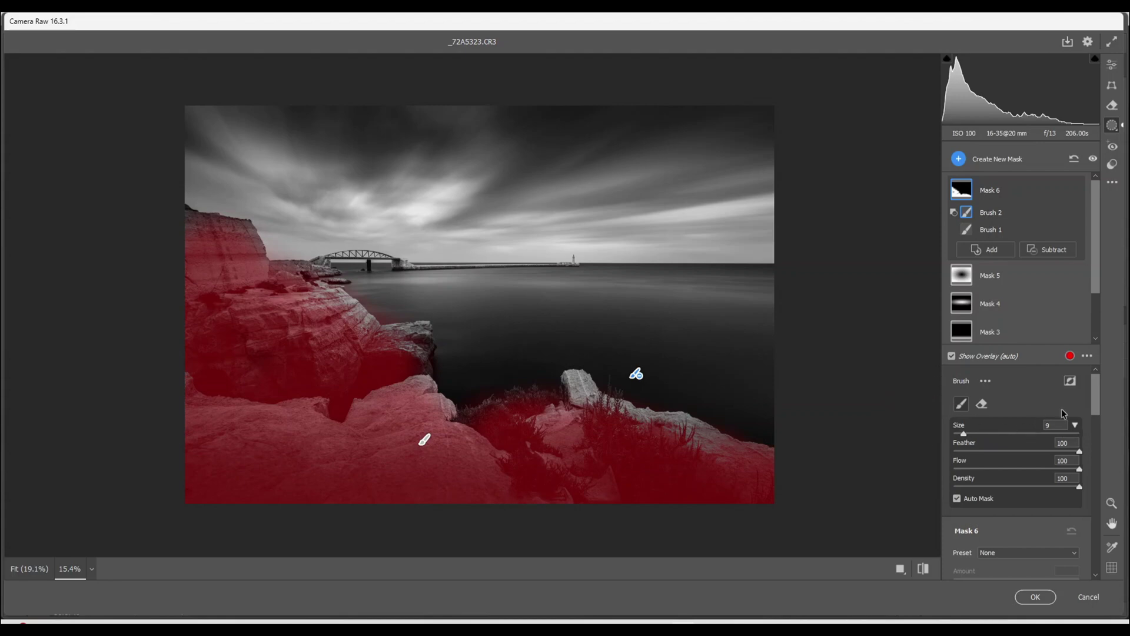
Set the rock mask's Sharpness to +51 and apply the Camera Raw Filter to the layer.
drag(1097, 395, 1093, 560)
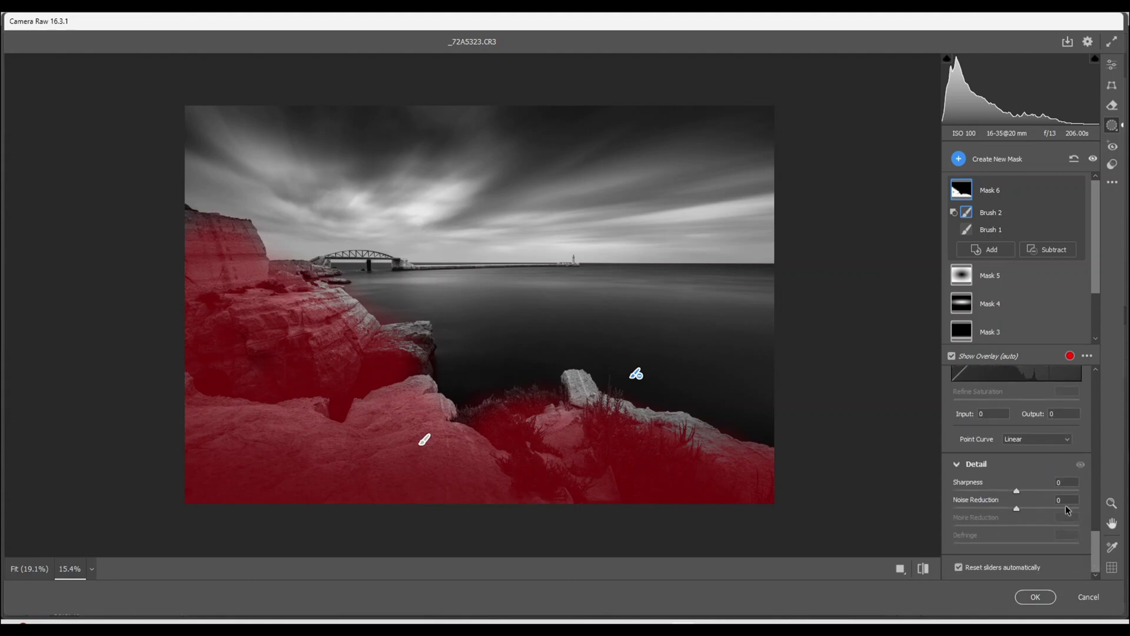
drag(1017, 490, 1080, 505)
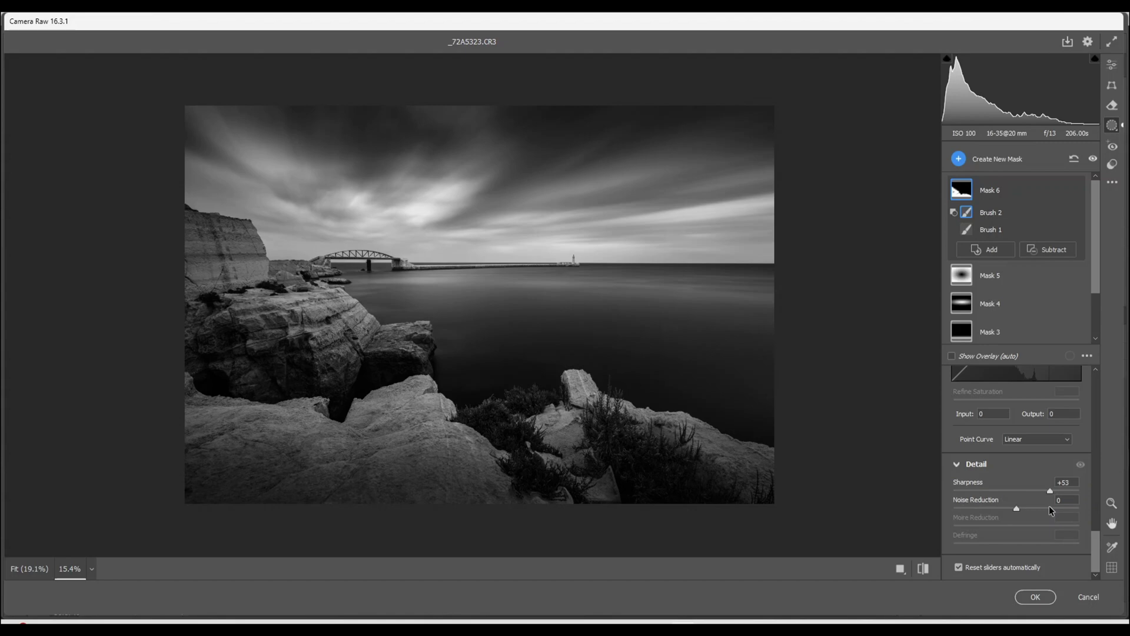
drag(1048, 506, 1046, 507)
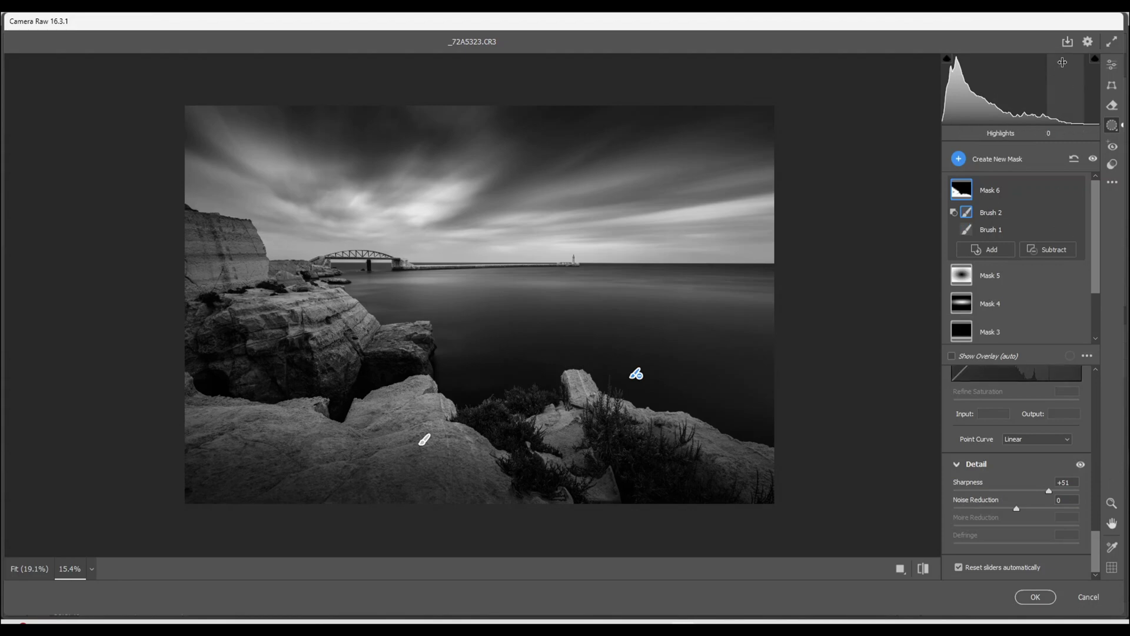
click(1110, 67)
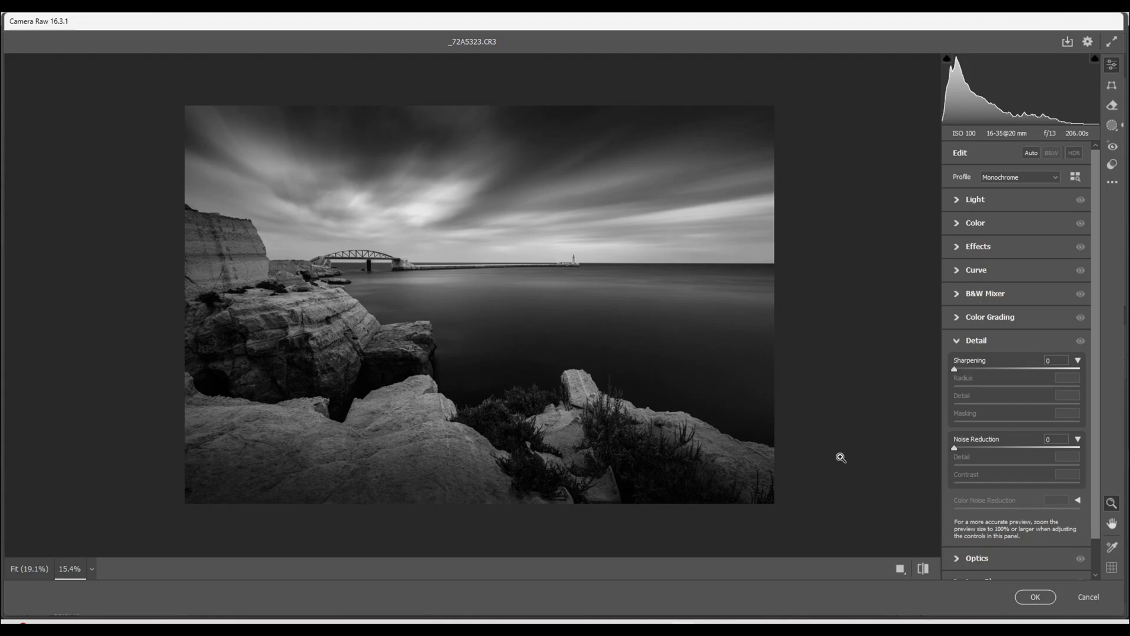
click(1029, 599)
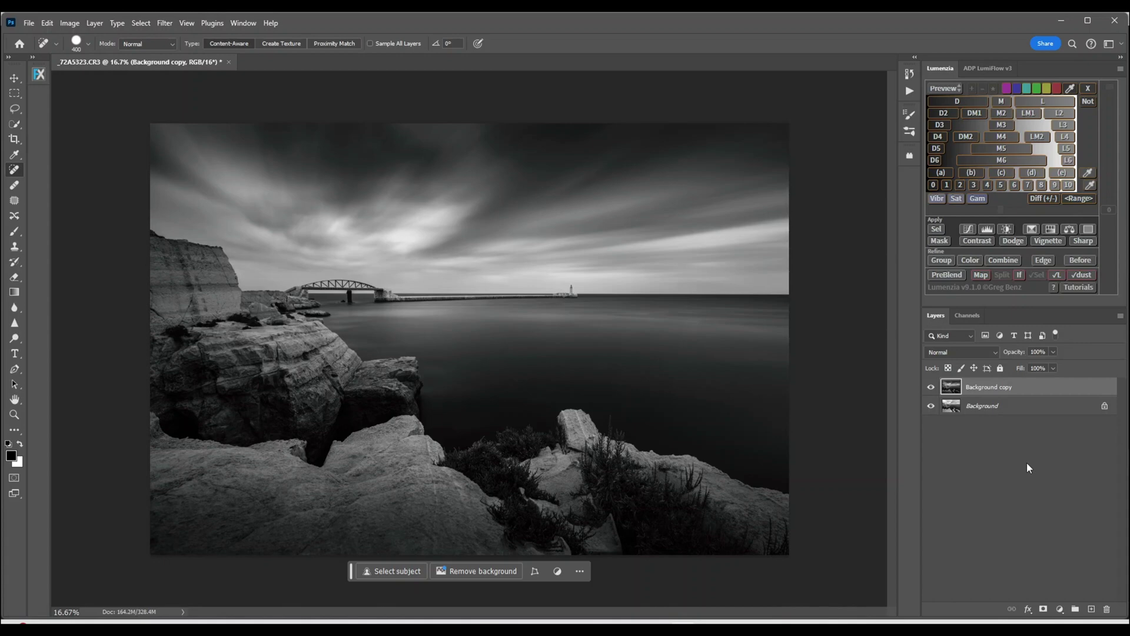
Toggle the Background copy layer's visibility off and on twice to compare the photo before and after the filter.
click(932, 388)
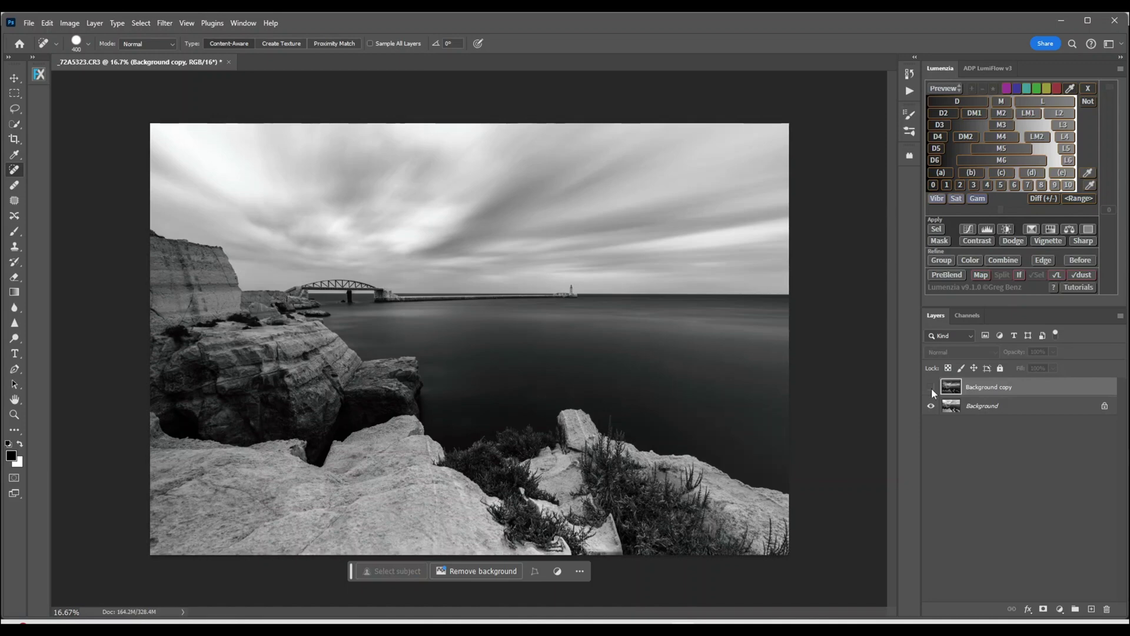
click(931, 389)
click(932, 389)
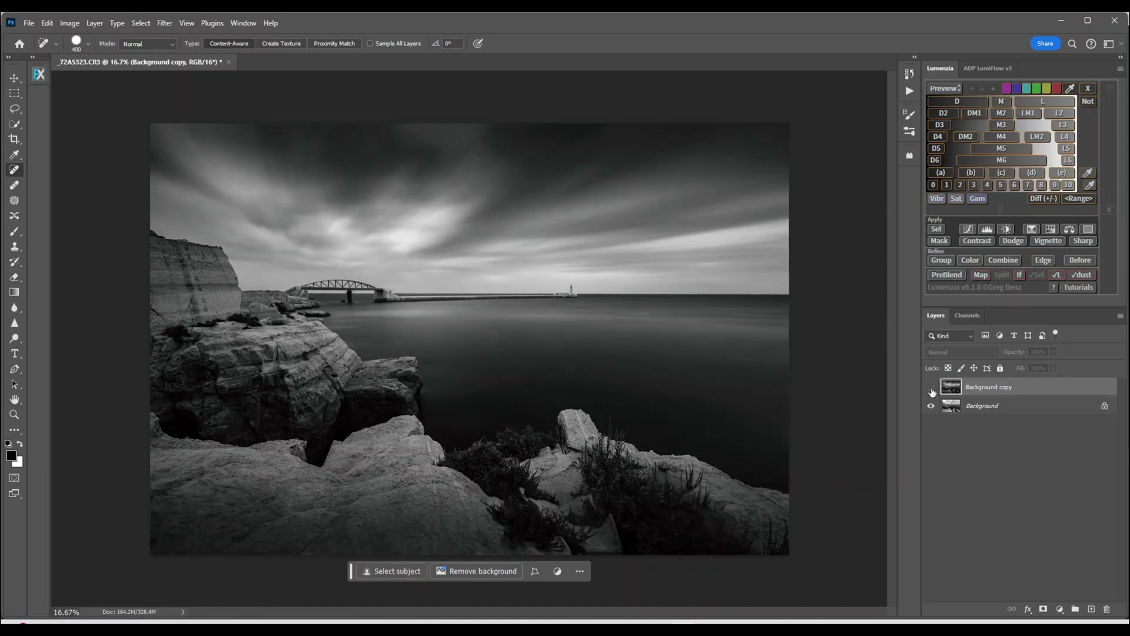
click(932, 389)
Add a Curves adjustment layer above the Background copy and apply the Linear Contrast (RGB) preset.
click(1060, 610)
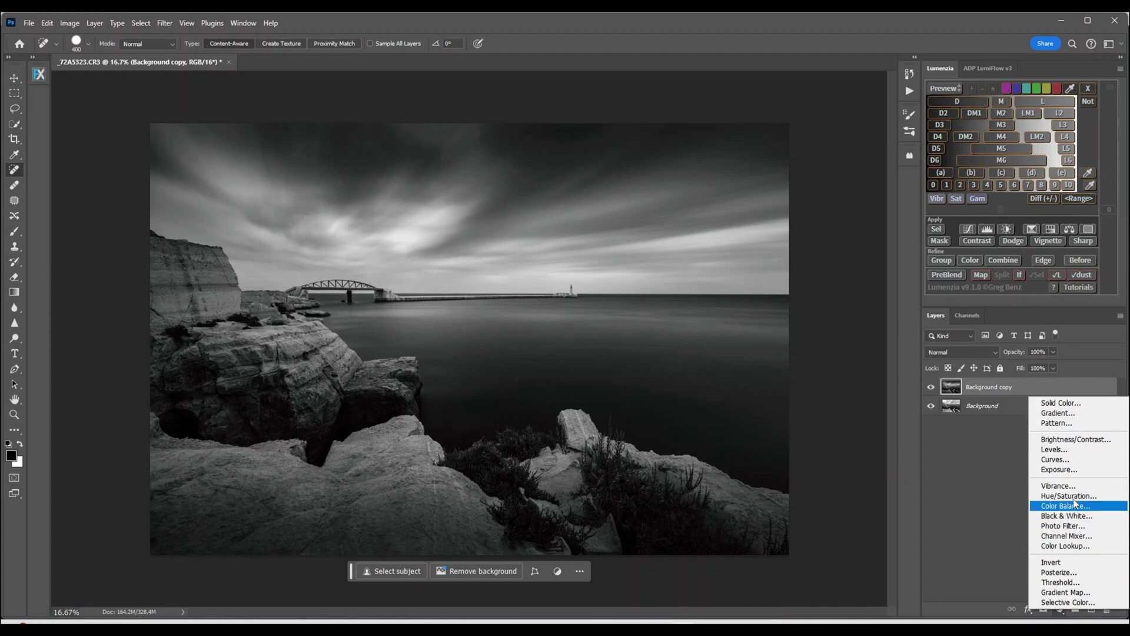
click(1050, 460)
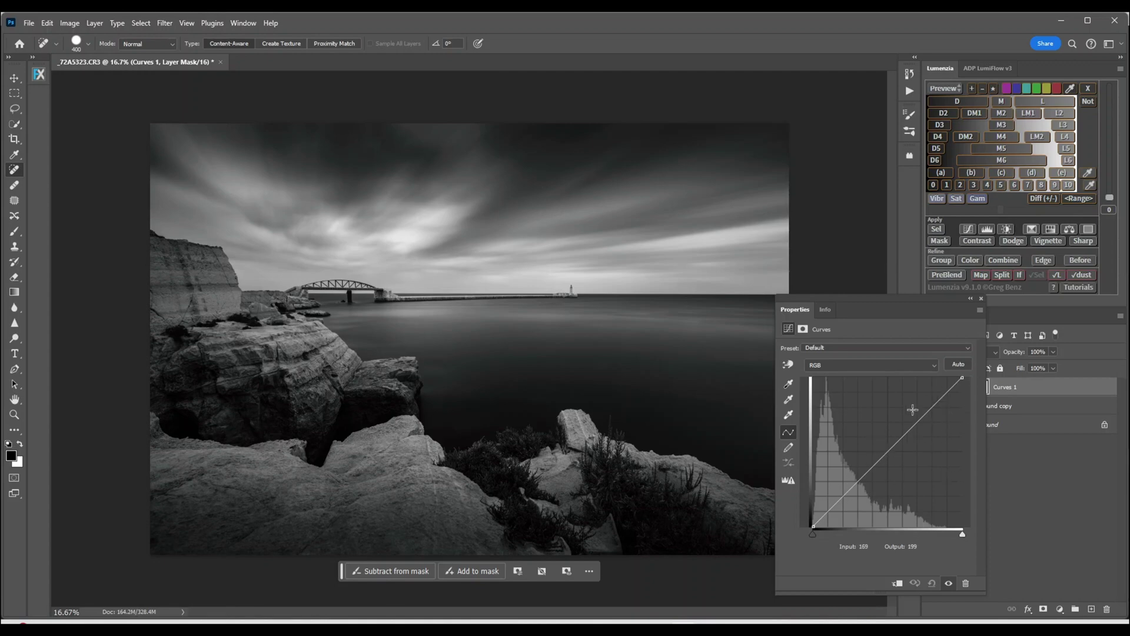
click(969, 349)
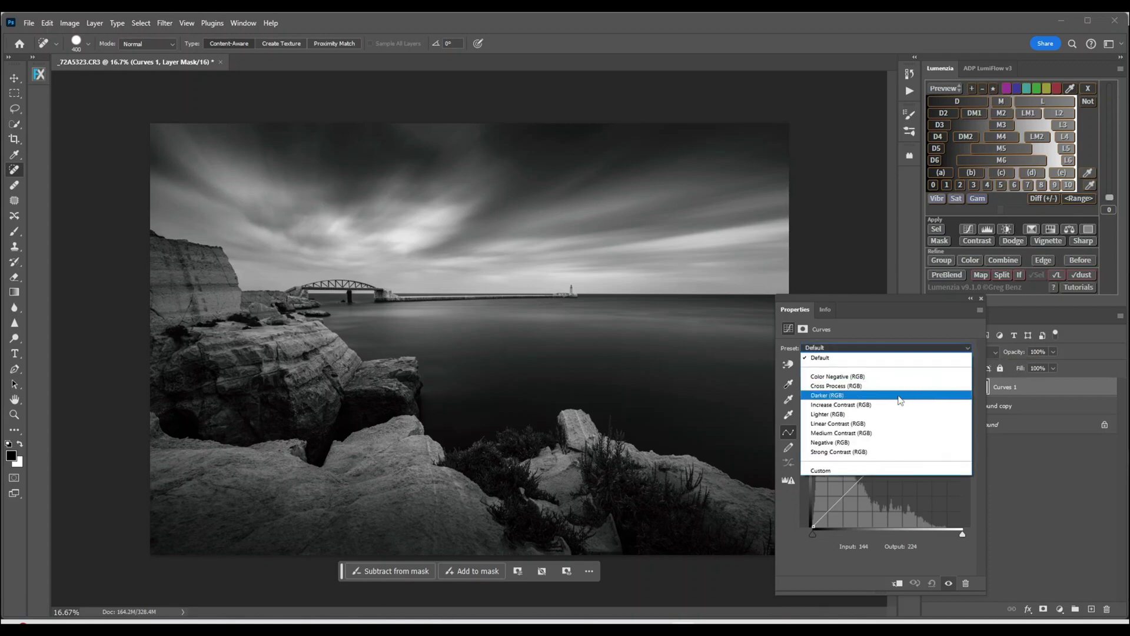
click(845, 427)
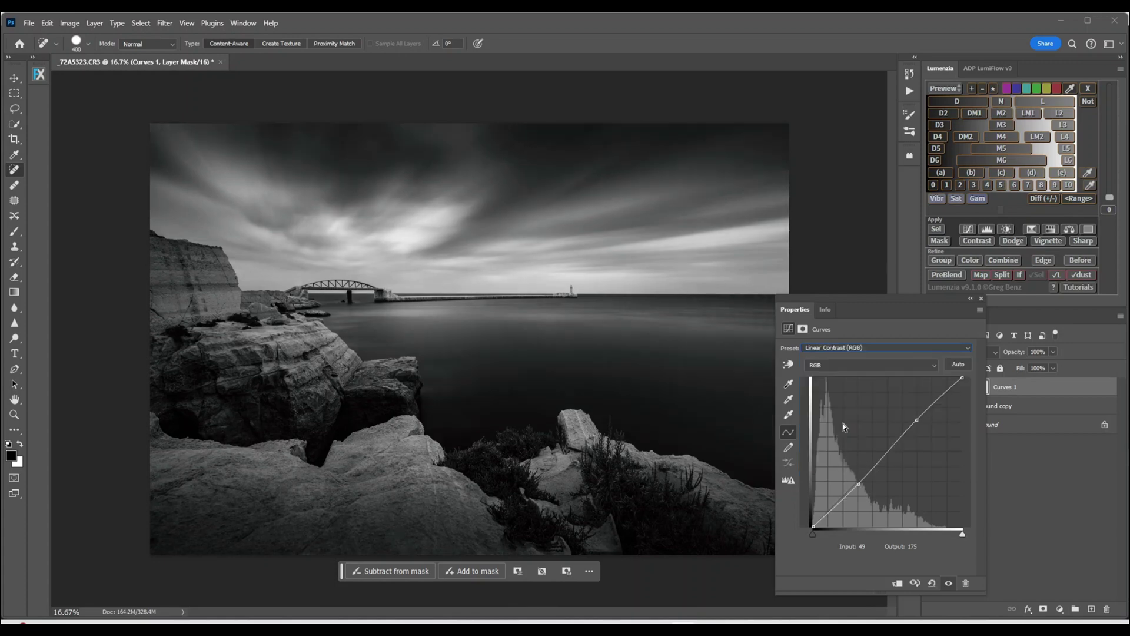
Raise the curve's lower point at input 78 to an output just over 80 to lift the shadows.
click(859, 484)
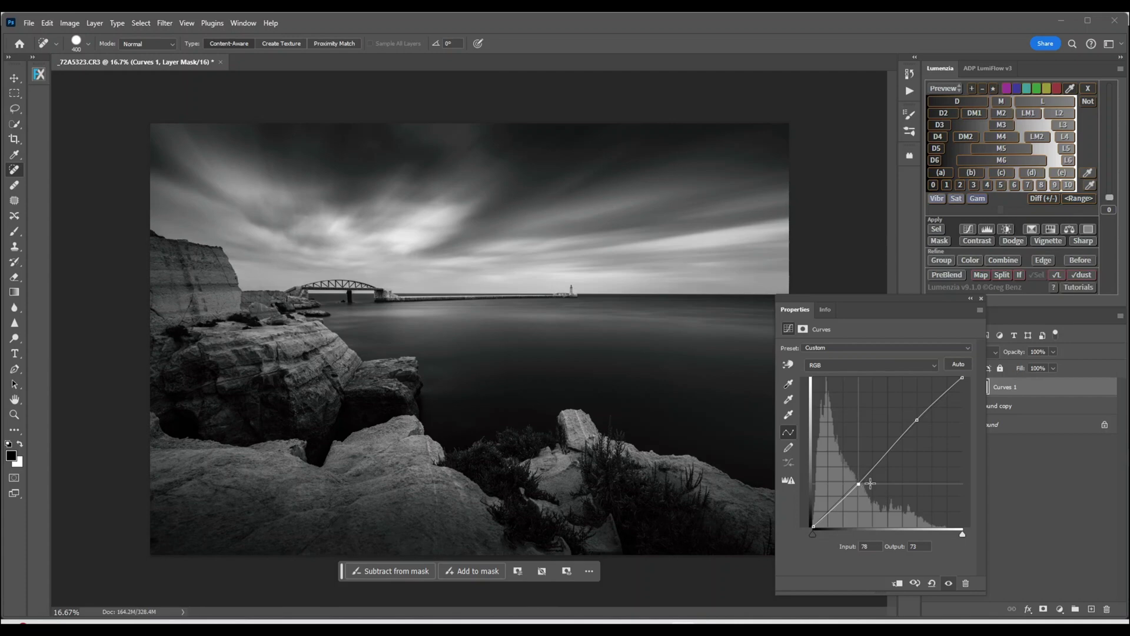
key(Up)
key(Up)
key(Up)
key(Up)
key(Up)
key(Up)
key(Up)
key(Up)
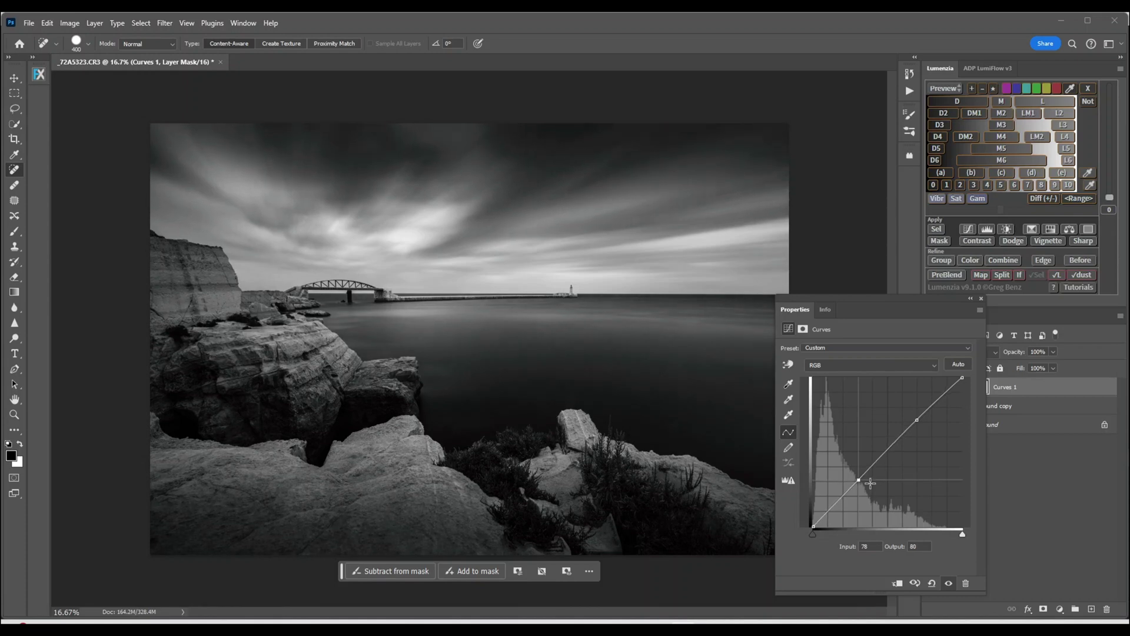
key(Up)
key(Up)
Raise the curve's upper point at input 177 to an output of about 195 and close the curve settings.
click(917, 420)
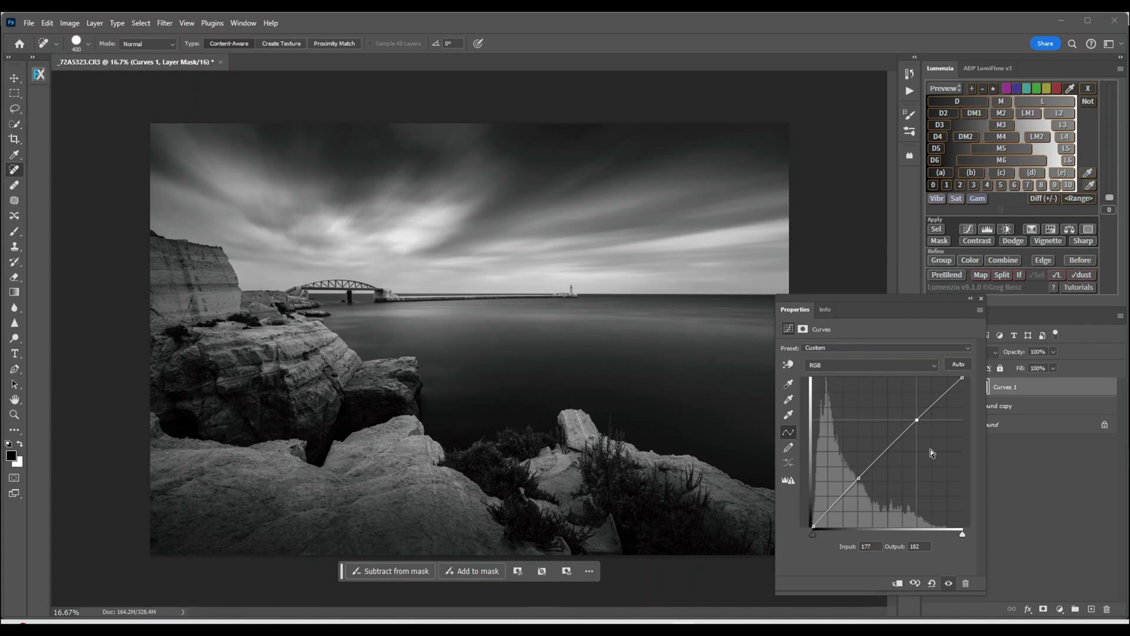
key(Up)
key(Up)
key(Up)
key(Up)
key(Up)
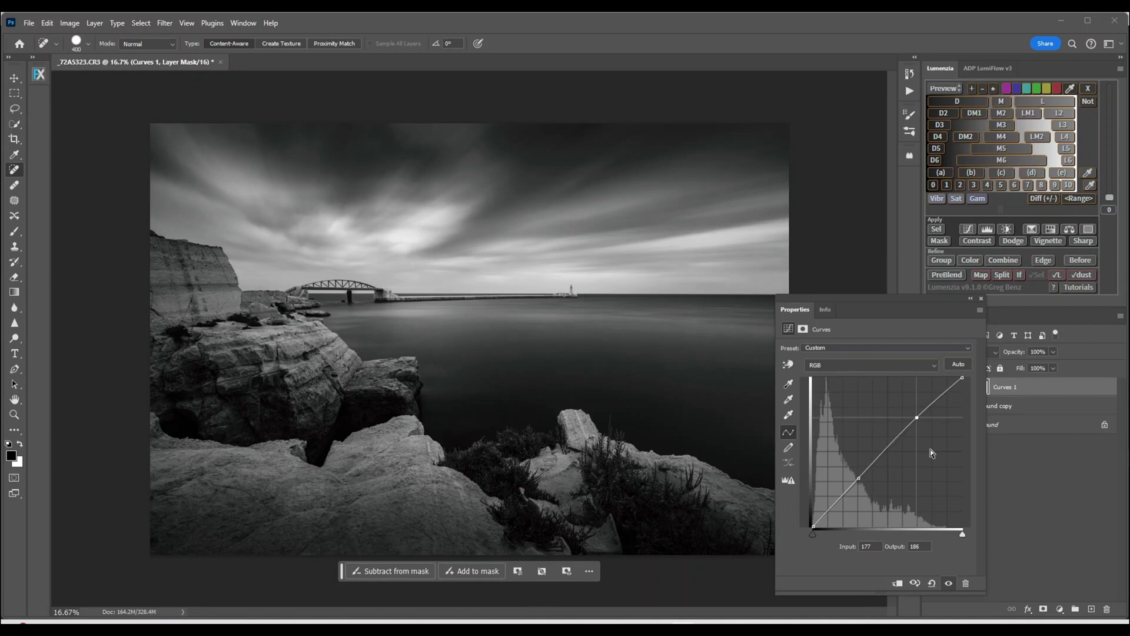
key(Up)
key(Up)
key(Up)
key(Up)
key(Up)
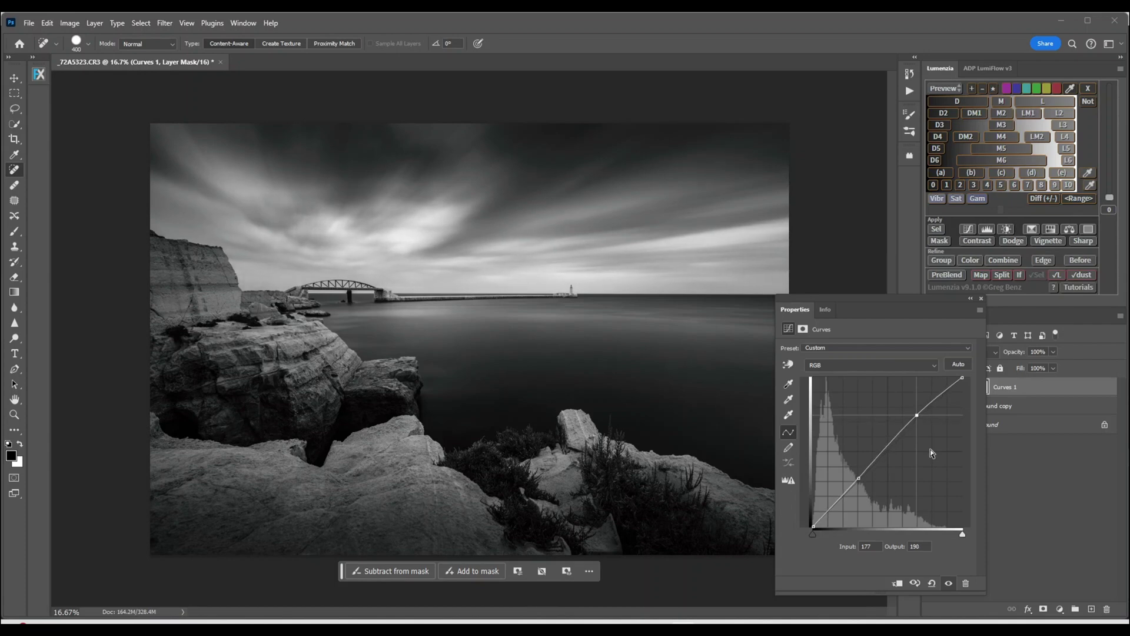
key(Up)
key(Up)
key(Up)
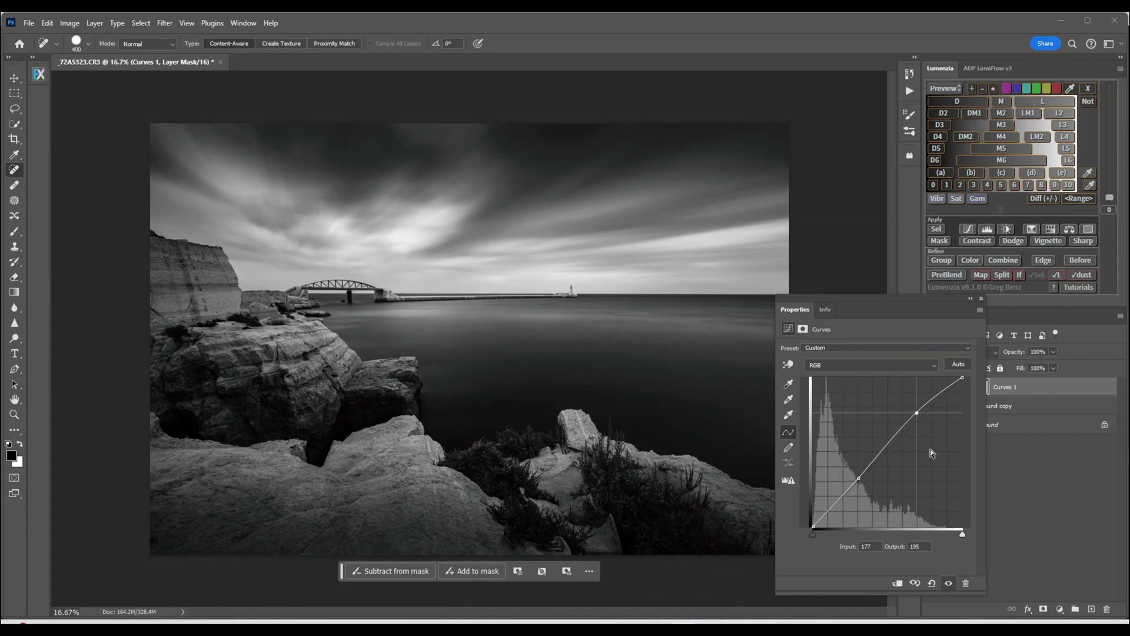
key(Up)
key(Up)
click(981, 299)
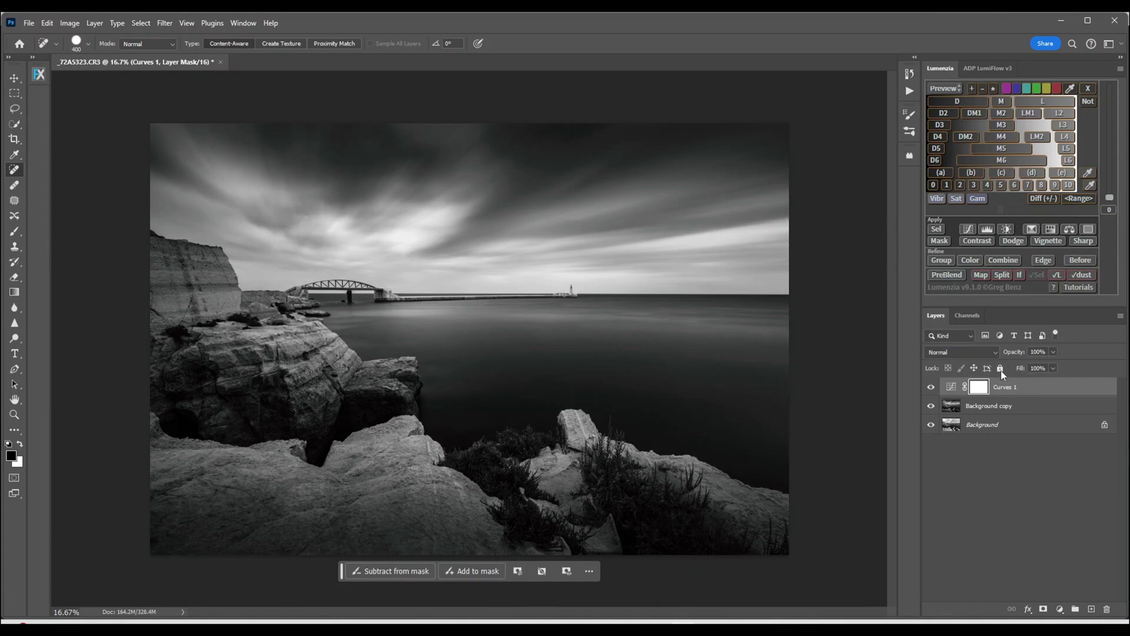
Compare the Curves effect by lowering the layer's opacity and restoring it to 100%, and by switching its visibility off and on twice.
click(1053, 352)
drag(1054, 366, 978, 377)
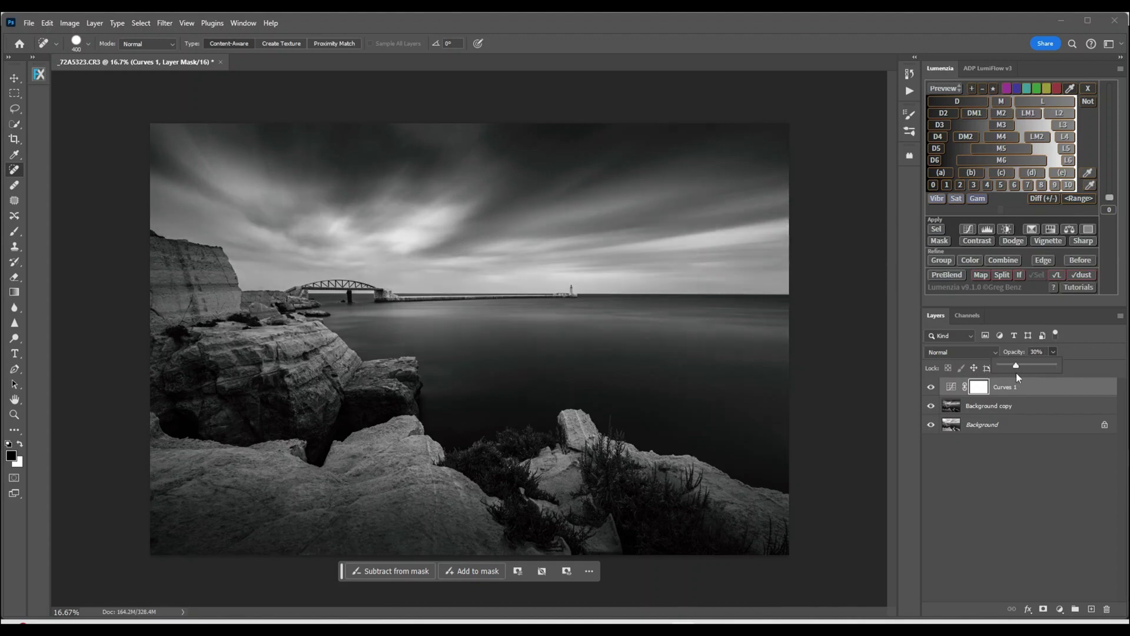
drag(1018, 376, 1095, 373)
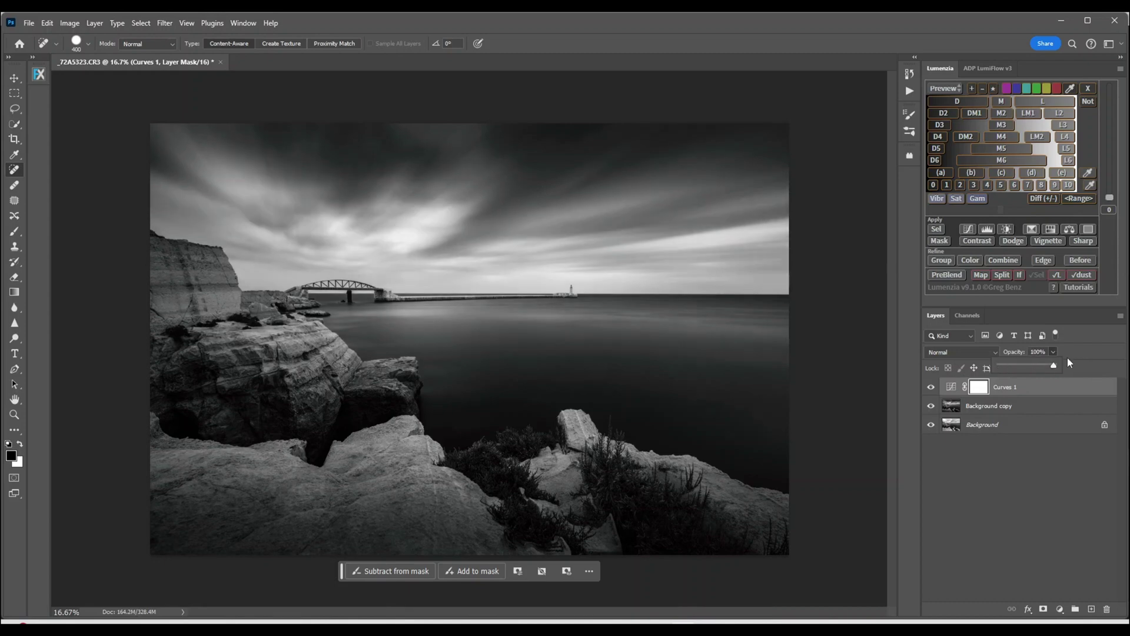
click(931, 389)
click(931, 389)
click(931, 388)
click(930, 389)
Flatten the image into a single Background layer.
click(1121, 318)
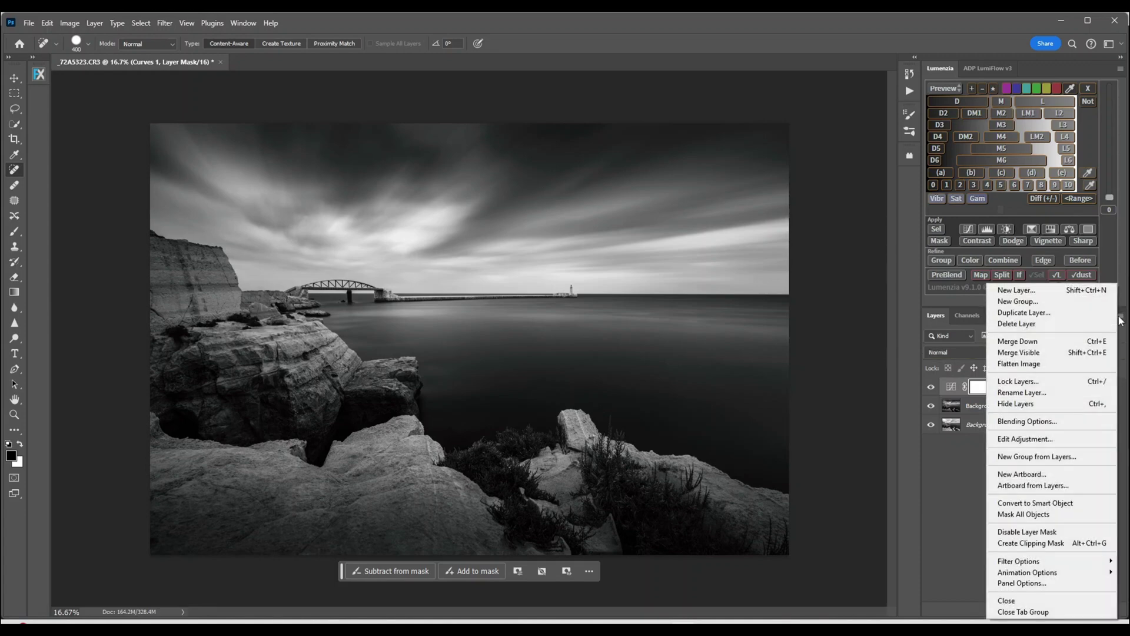
click(1031, 367)
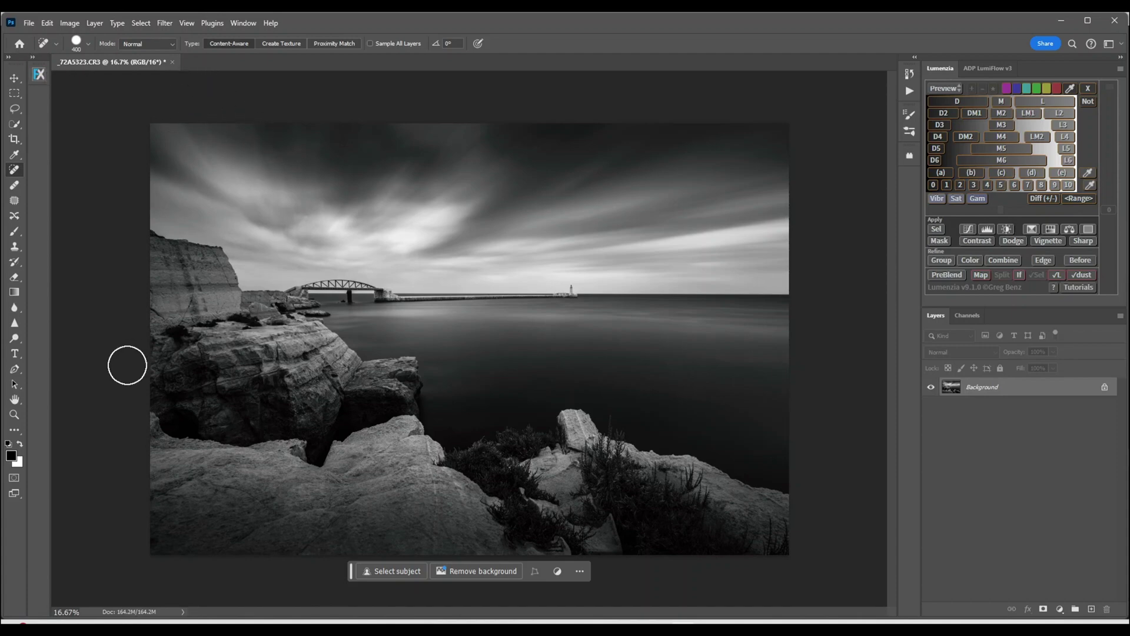
Zoom out until the photo is thumbnail-sized and back in to 12.5% to judge the overall composition.
click(14, 414)
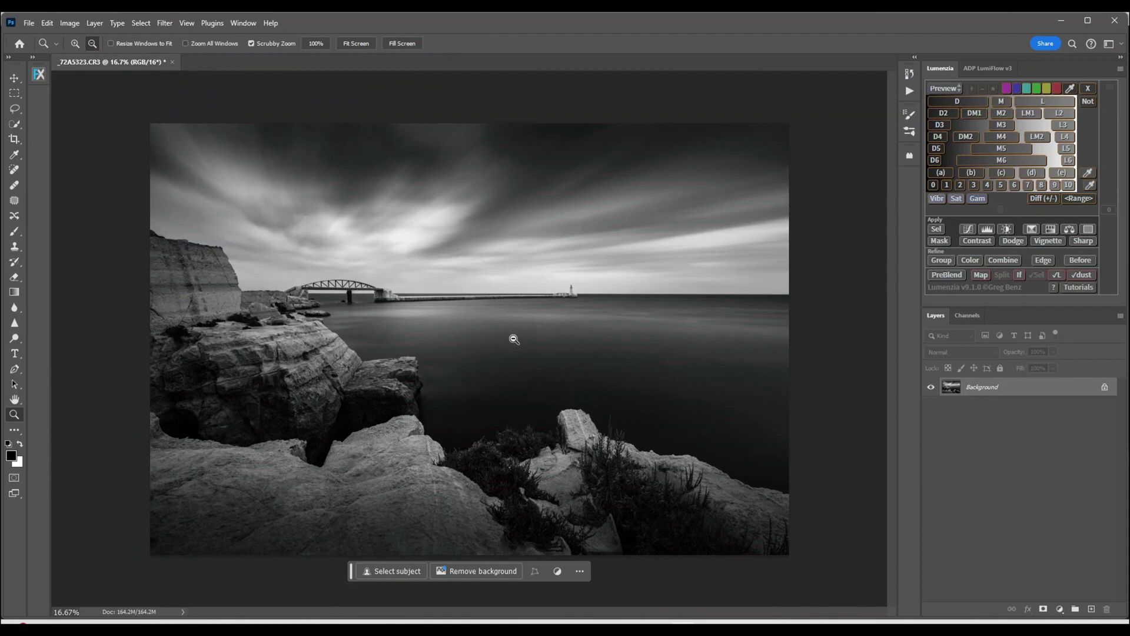
drag(514, 339, 513, 336)
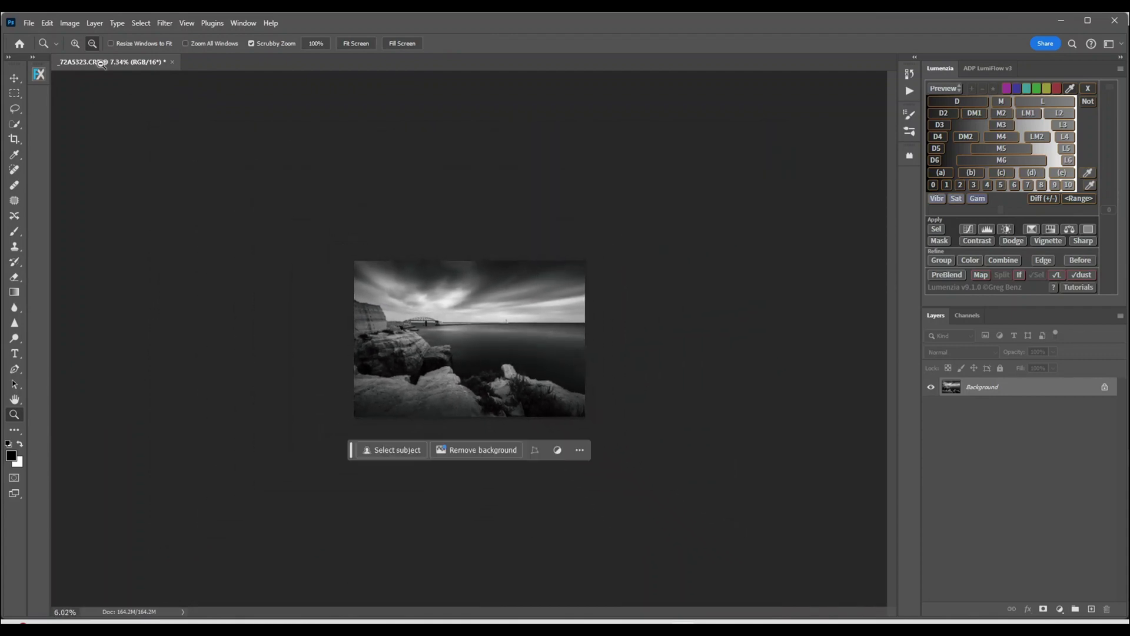
click(76, 42)
drag(465, 339, 465, 339)
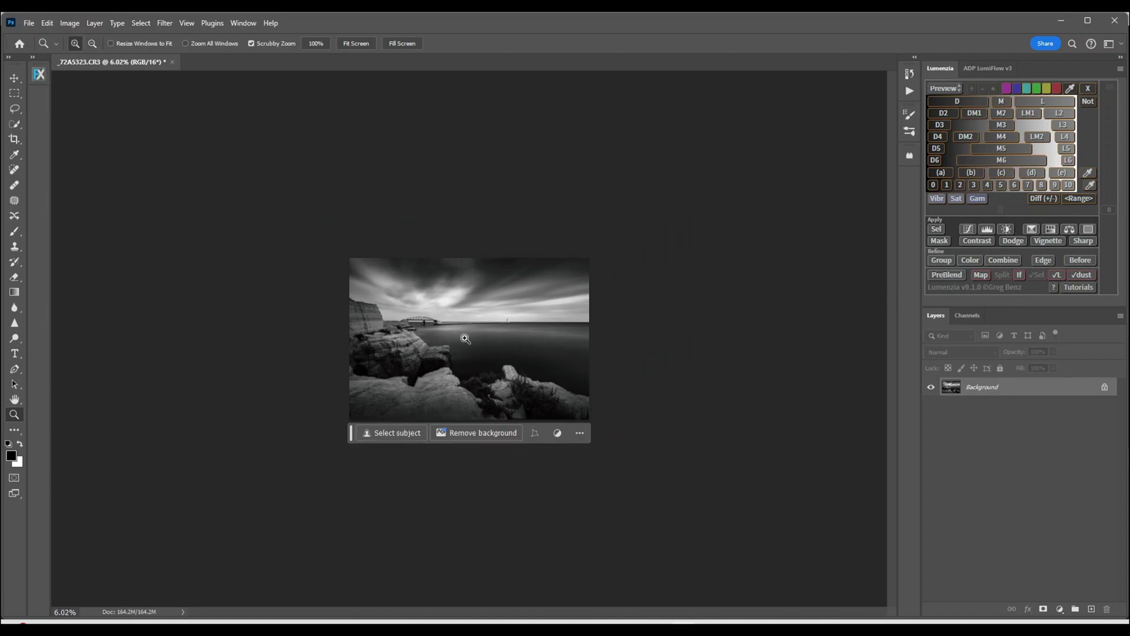
click(466, 339)
click(466, 339)
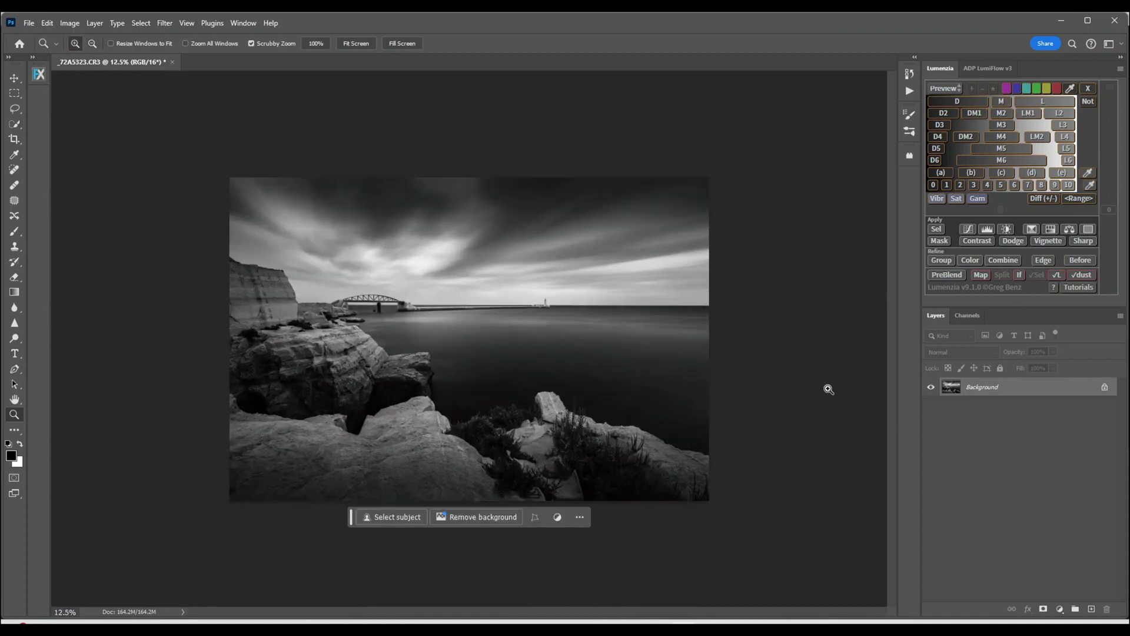